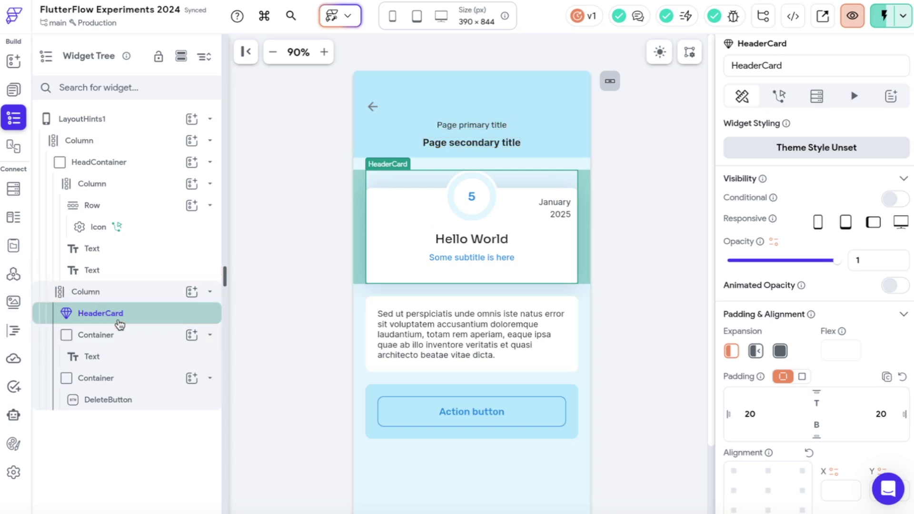
Review the HeaderCard's component parameters, inspect the title text inside the component, and return to the LayoutHints1 page
{"action": "scroll", "coordinate": [736, 224], "scroll_direction": "down", "scroll_amount": 8}
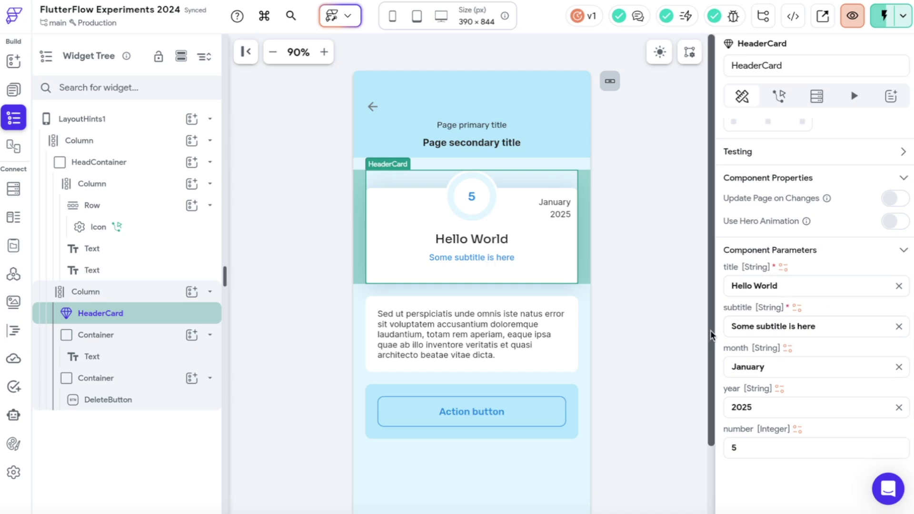
{"action": "scroll", "coordinate": [799, 320], "scroll_direction": "up", "scroll_amount": 1}
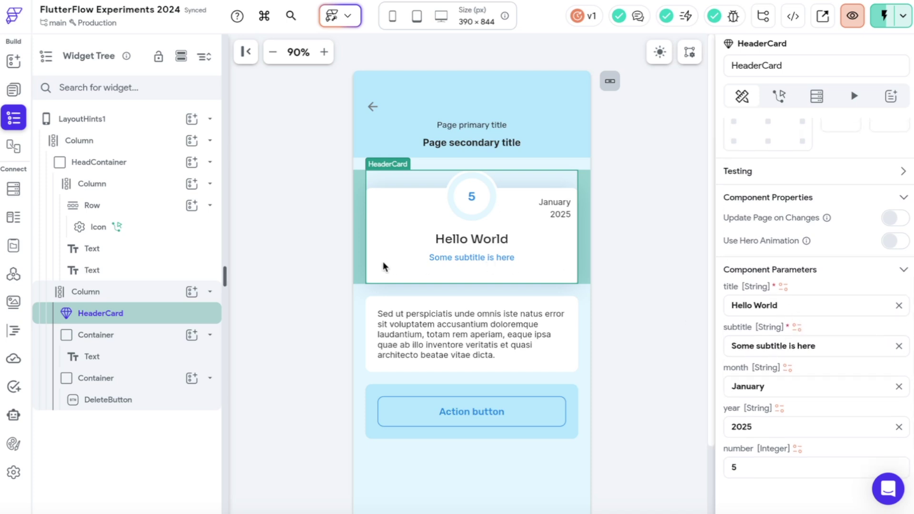
{"action": "left_click", "coordinate": [785, 44]}
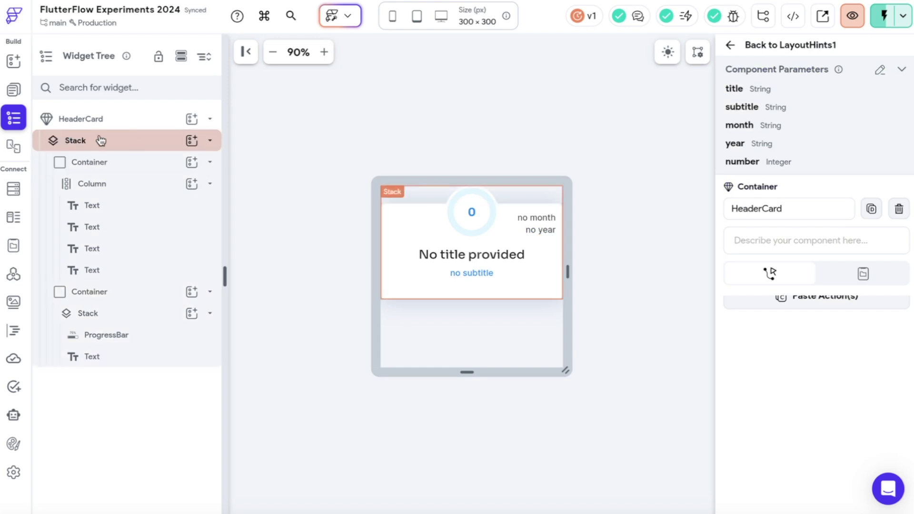
{"action": "left_click", "coordinate": [487, 259]}
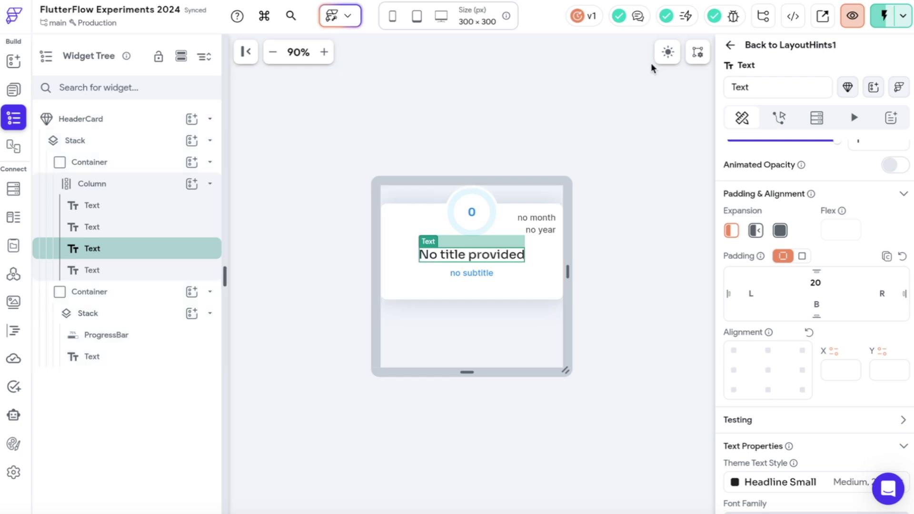
{"action": "left_click", "coordinate": [732, 47]}
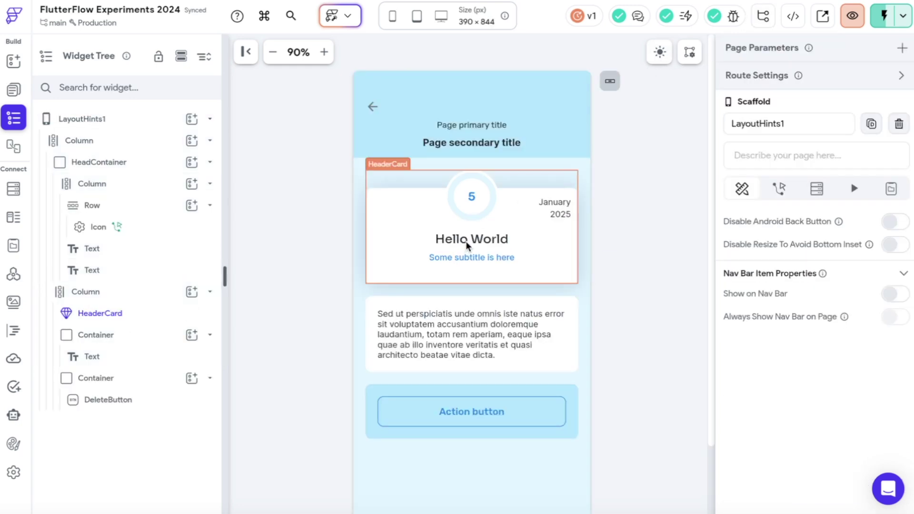
Fill the HeaderCard's title parameter with "Hello World" repeated ten times, using copies of the existing text
{"action": "left_click", "coordinate": [467, 245]}
{"action": "scroll", "coordinate": [829, 310], "scroll_direction": "down", "scroll_amount": 3}
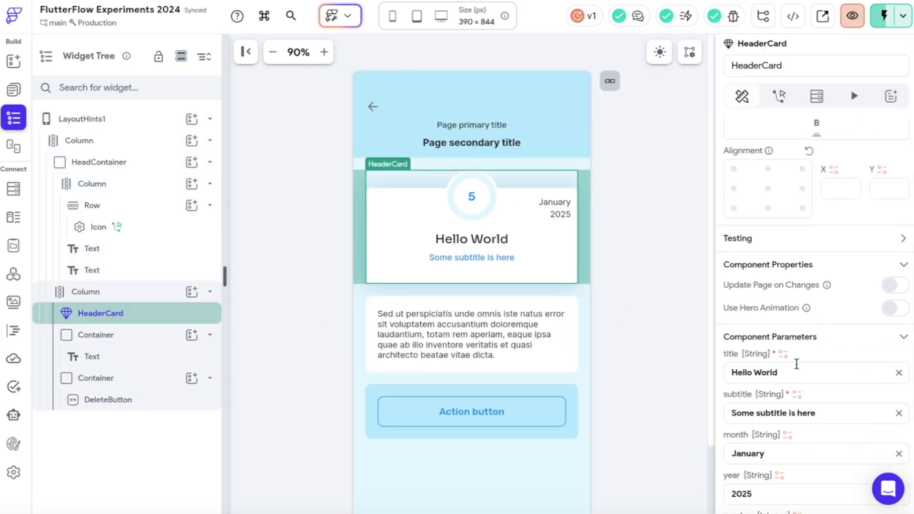
{"action": "left_click", "coordinate": [793, 375]}
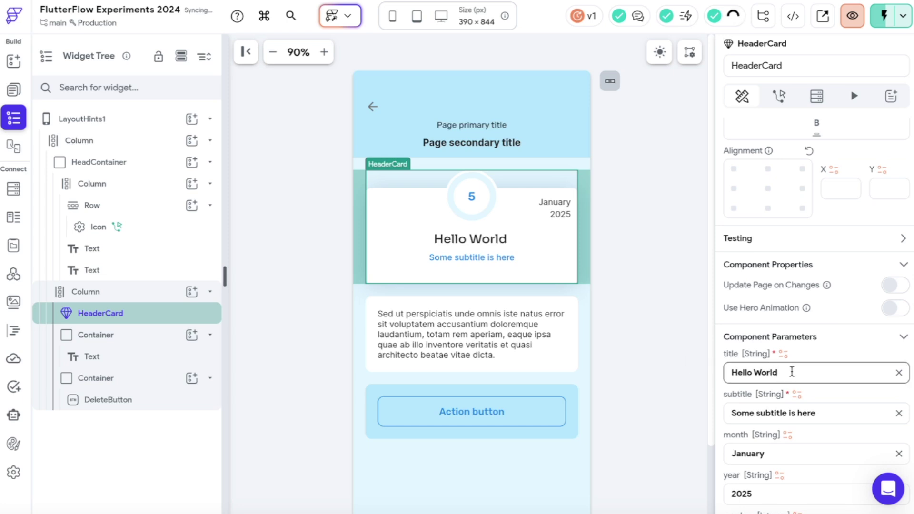
{"action": "key", "text": "ctrl+a"}
{"action": "key", "text": "ctrl+c"}
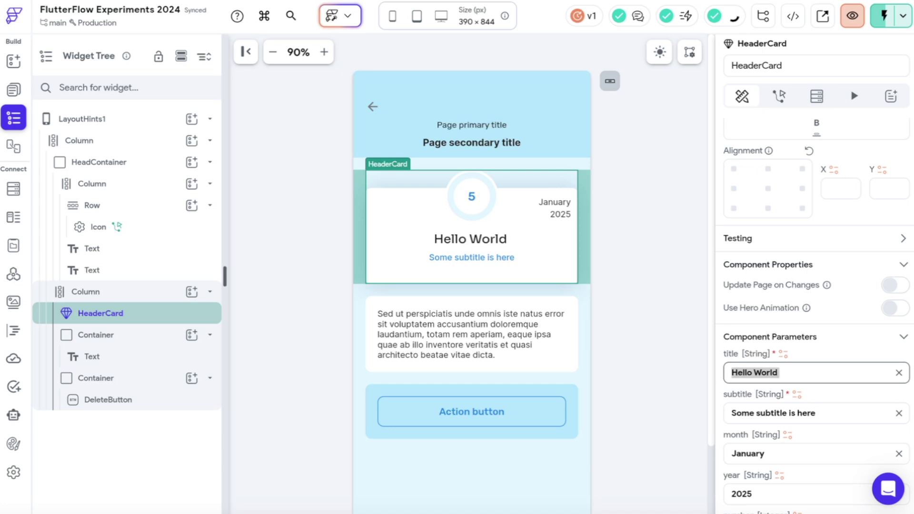
{"action": "key", "text": "End"}
{"action": "key", "text": "ctrl+v"}
{"action": "key", "text": "ctrl+v"}
{"action": "key", "text": "ctrl+v"}
{"action": "key", "text": "ctrl+v"}
{"action": "key", "text": "ctrl+v"}
{"action": "key", "text": "ctrl+v"}
{"action": "key", "text": "ctrl+v"}
{"action": "key", "text": "ctrl+v"}
{"action": "key", "text": "ctrl+v"}
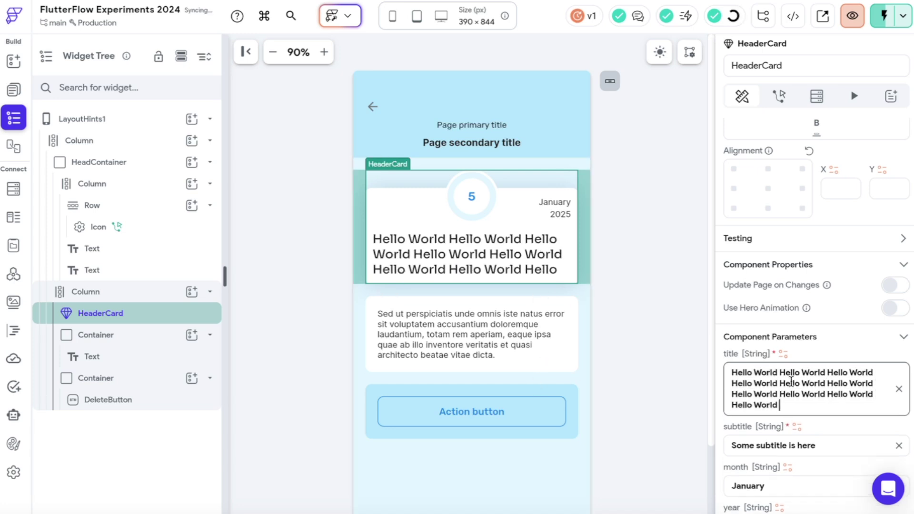
{"action": "left_click", "coordinate": [581, 311]}
{"action": "left_click", "coordinate": [491, 269]}
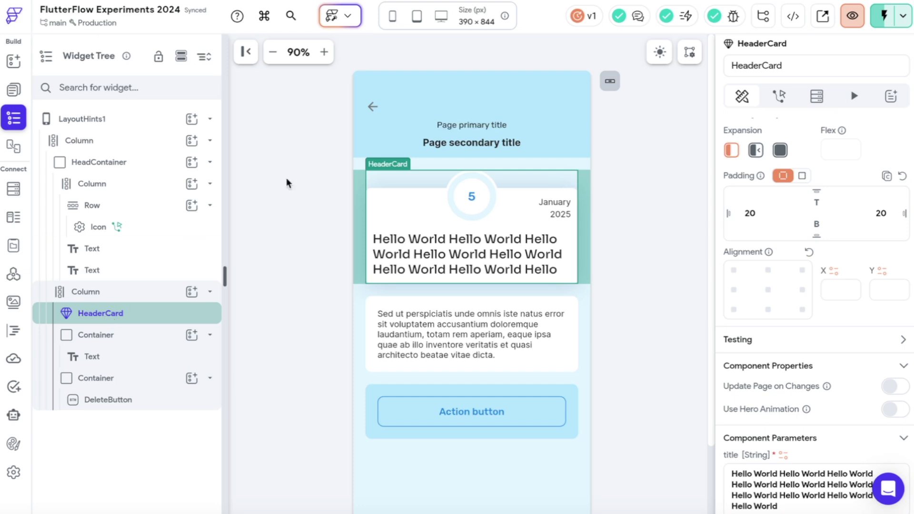
Open the HeaderCard component for editing and examine the layout settings of its outer Stack, both Containers and the inner Stack
{"action": "left_click", "coordinate": [762, 44]}
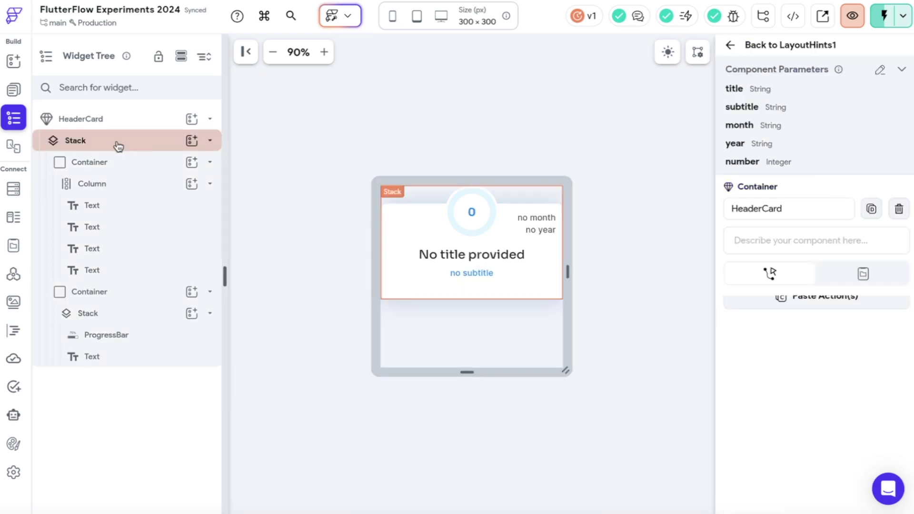
{"action": "left_click", "coordinate": [118, 145]}
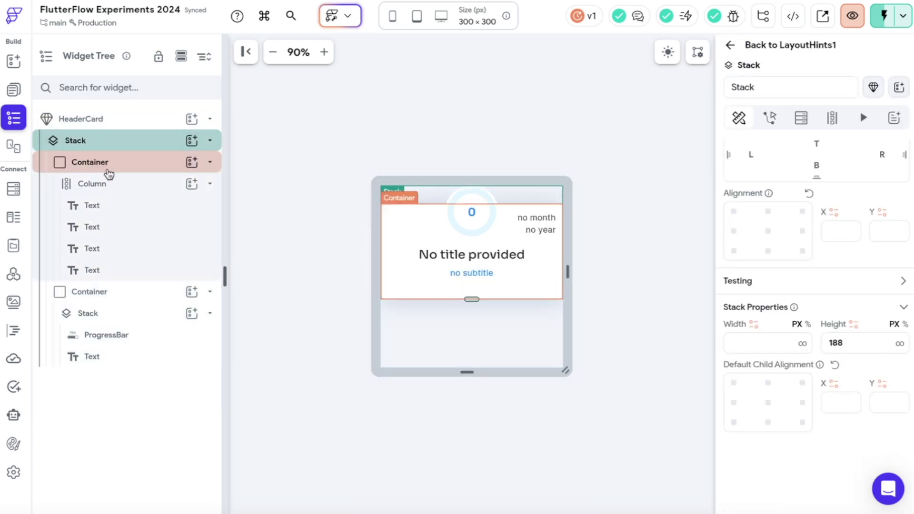
{"action": "left_click", "coordinate": [110, 164]}
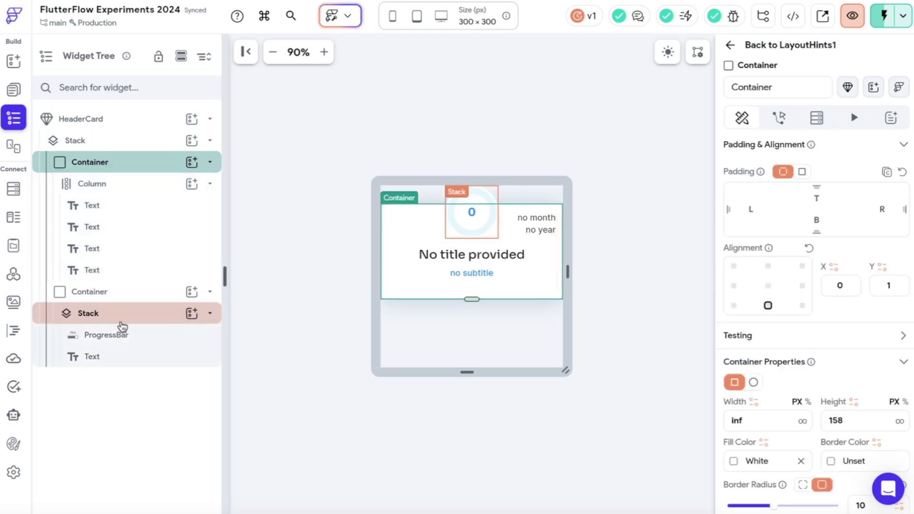
{"action": "left_click", "coordinate": [122, 292]}
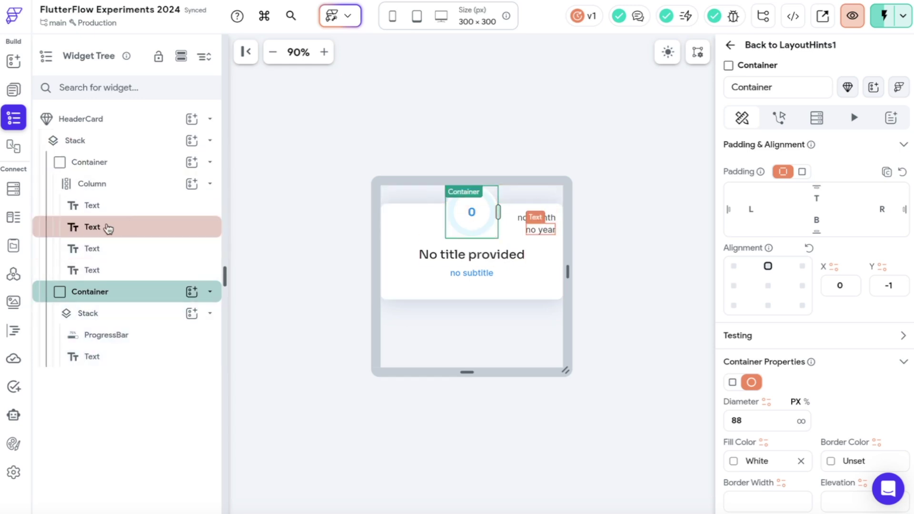
{"action": "left_click", "coordinate": [95, 313]}
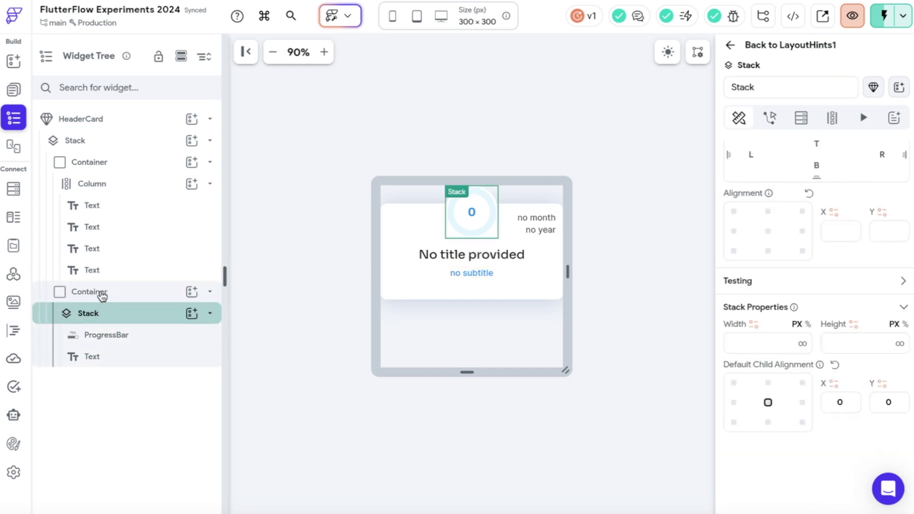
{"action": "left_click", "coordinate": [101, 294]}
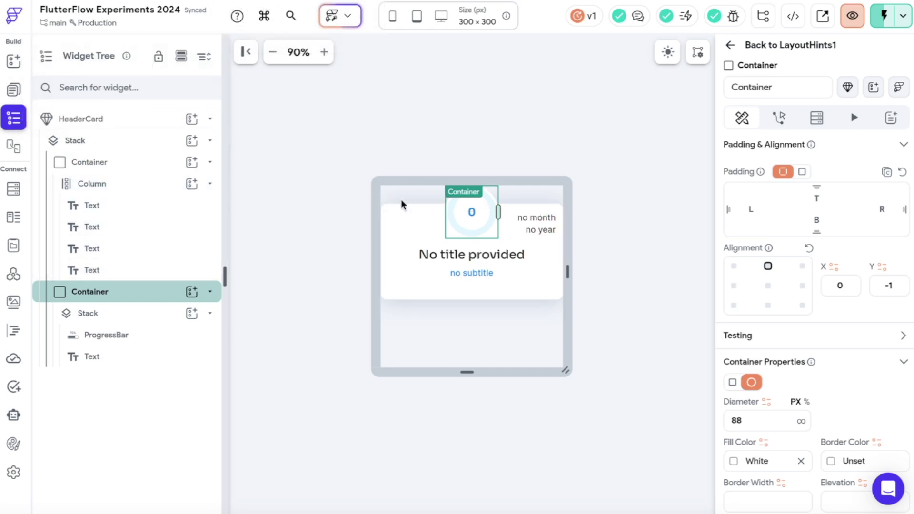
Compare the outer Stack's height with the alignment and dimensions of the white card Container and the circular Container
{"action": "left_click", "coordinate": [106, 140]}
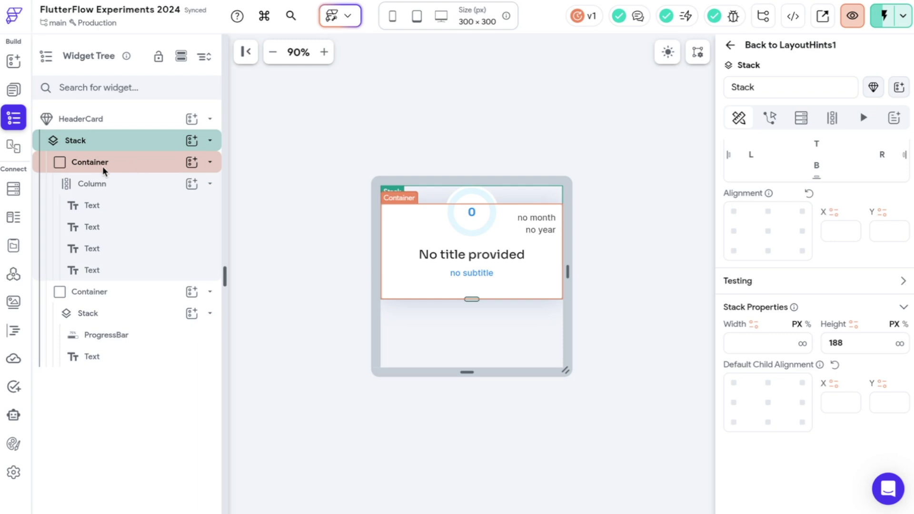
{"action": "left_click", "coordinate": [137, 167]}
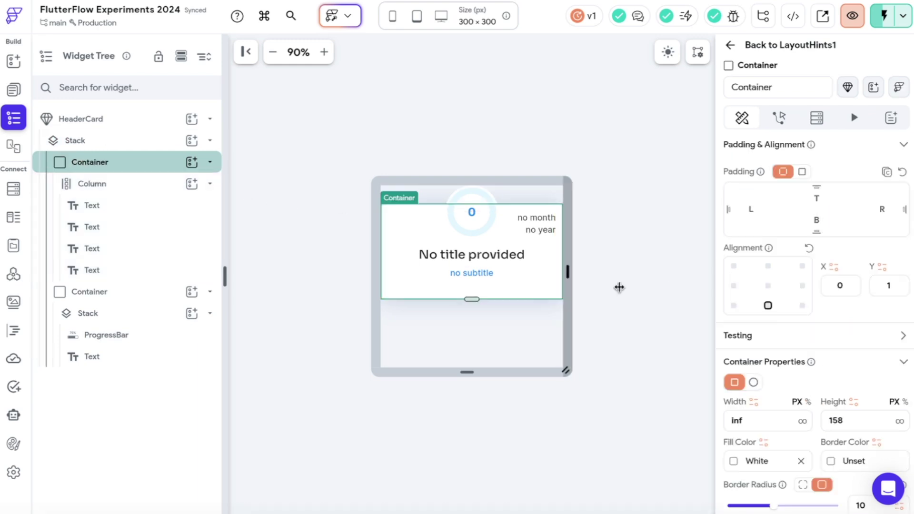
{"action": "scroll", "coordinate": [829, 338], "scroll_direction": "down", "scroll_amount": 2}
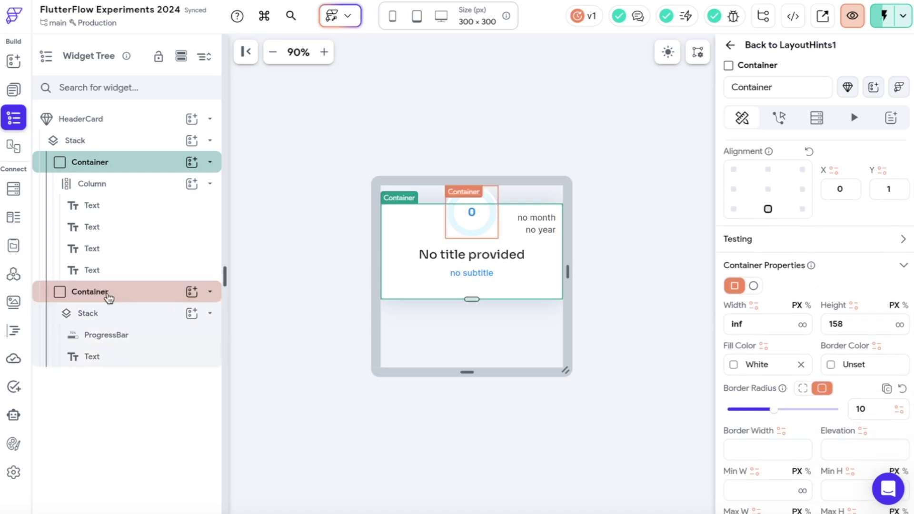
{"action": "left_click", "coordinate": [108, 293]}
{"action": "scroll", "coordinate": [801, 364], "scroll_direction": "down", "scroll_amount": 2}
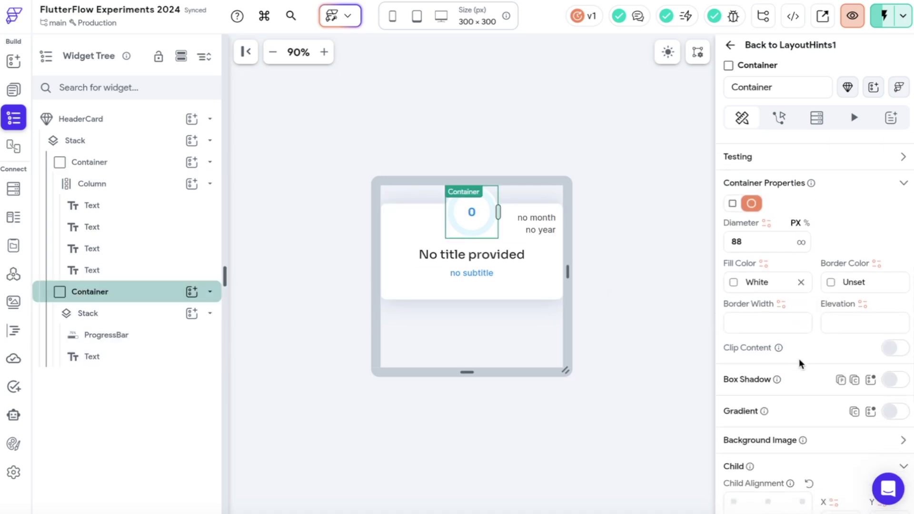
{"action": "scroll", "coordinate": [804, 345], "scroll_direction": "up", "scroll_amount": 3}
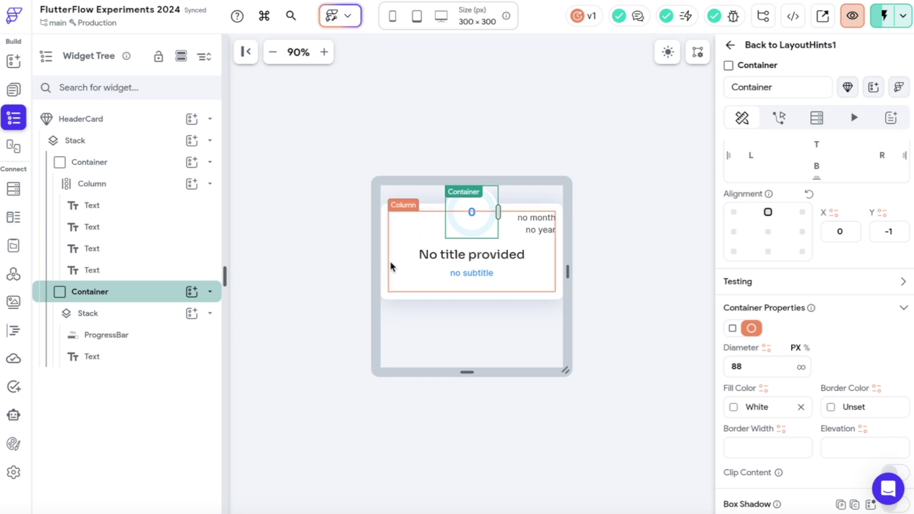
{"action": "left_click", "coordinate": [91, 143]}
{"action": "left_click", "coordinate": [95, 162]}
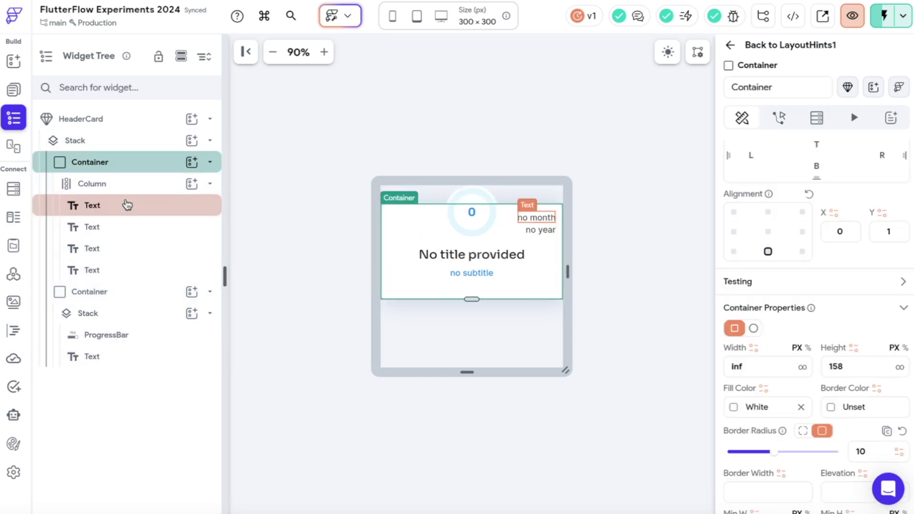
{"action": "scroll", "coordinate": [749, 244], "scroll_direction": "up", "scroll_amount": 3}
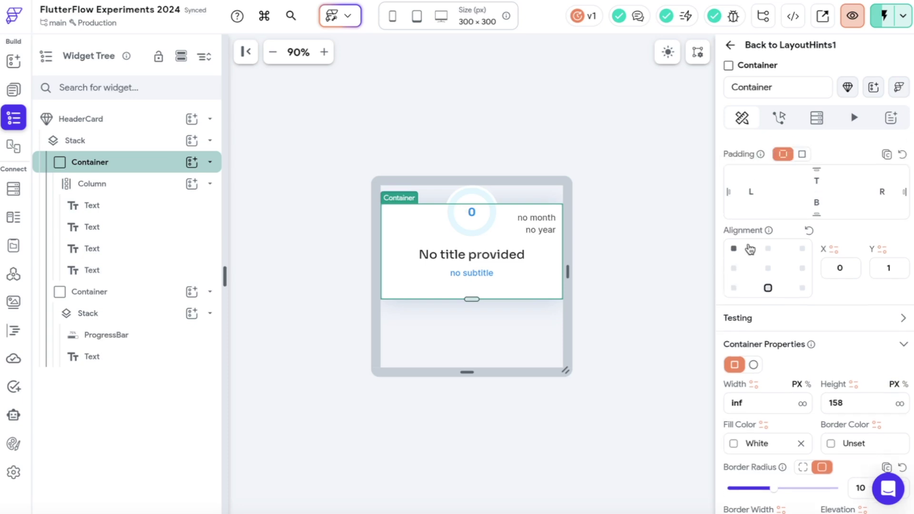
{"action": "scroll", "coordinate": [749, 244], "scroll_direction": "down", "scroll_amount": 3}
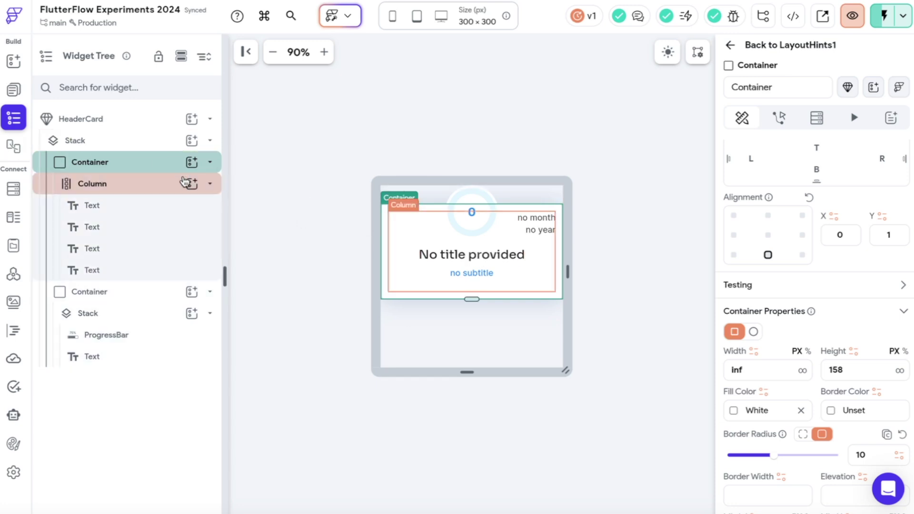
Remove the fixed height from the HeaderCard's outer Stack
{"action": "left_click", "coordinate": [137, 147]}
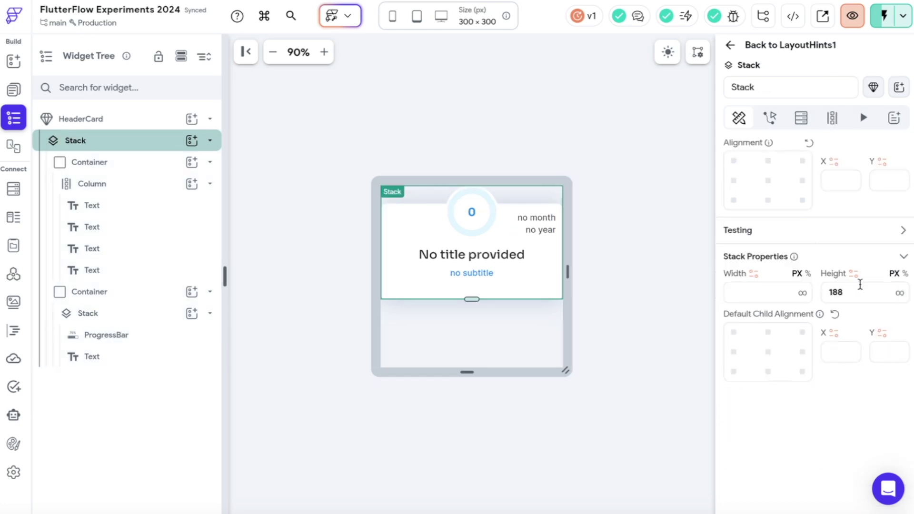
{"action": "double_click", "coordinate": [836, 291]}
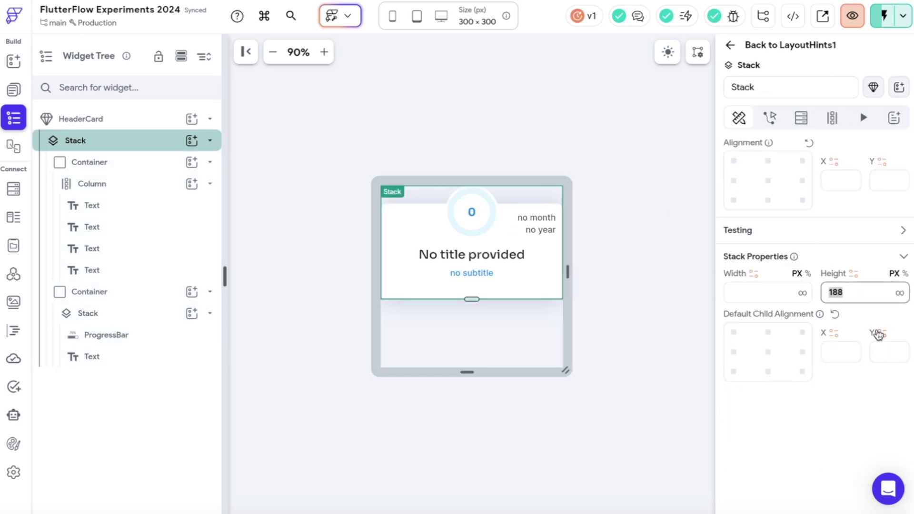
{"action": "key", "text": "BackSpace"}
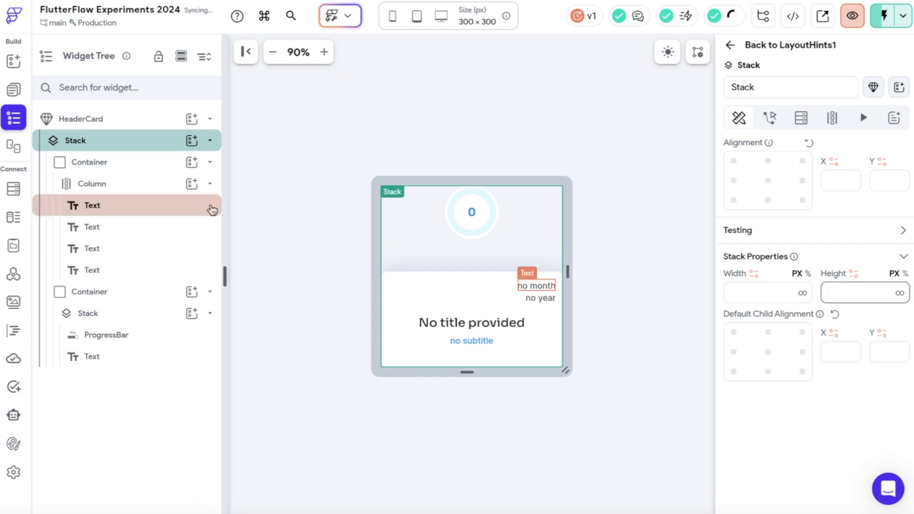
Clear the X and Y alignment values of the white card Container that holds the text Column
{"action": "left_click", "coordinate": [480, 189]}
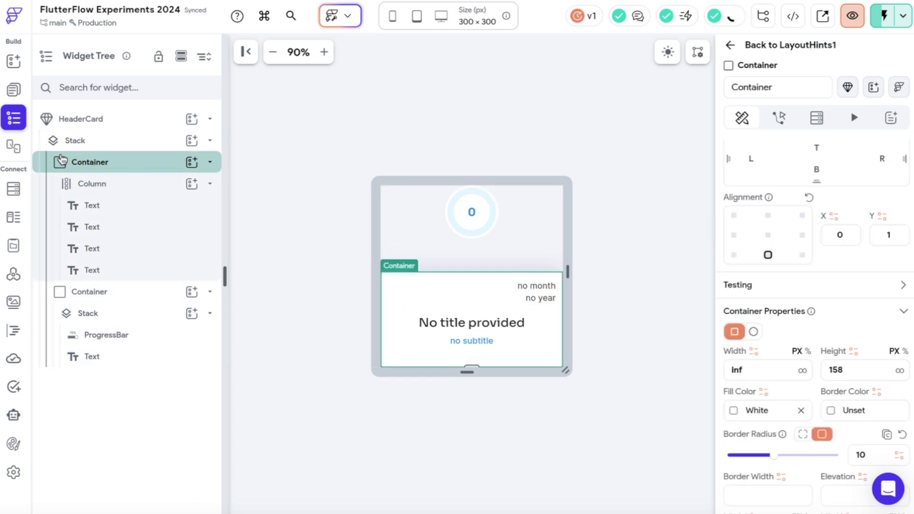
{"action": "left_click", "coordinate": [848, 234]}
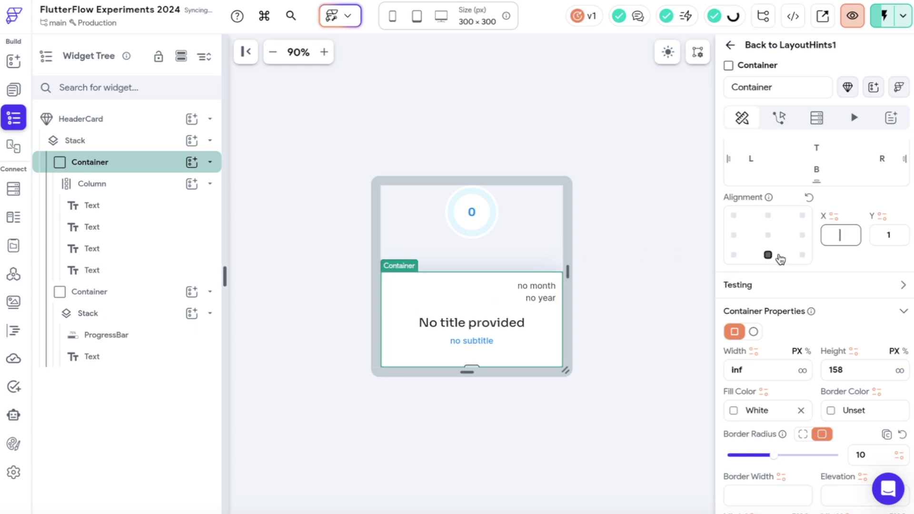
{"action": "left_click", "coordinate": [897, 235]}
{"action": "key", "text": "BackSpace"}
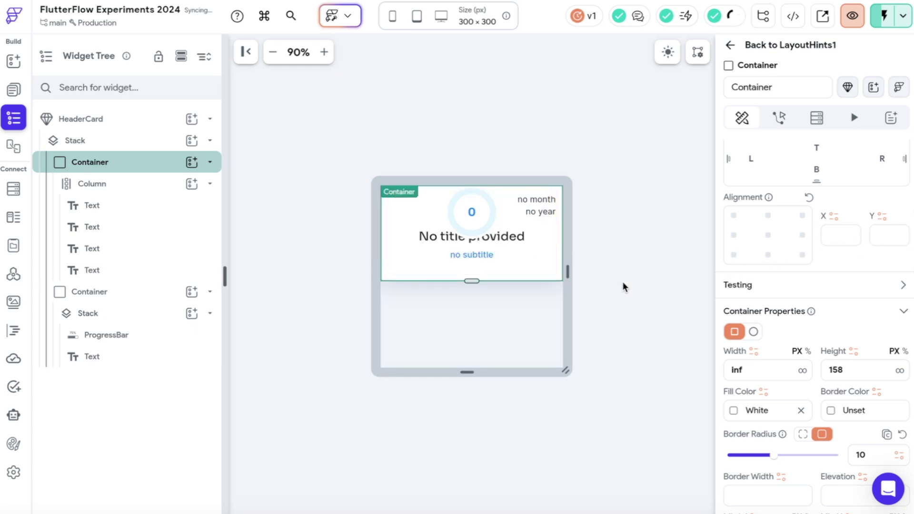
{"action": "left_click", "coordinate": [379, 233]}
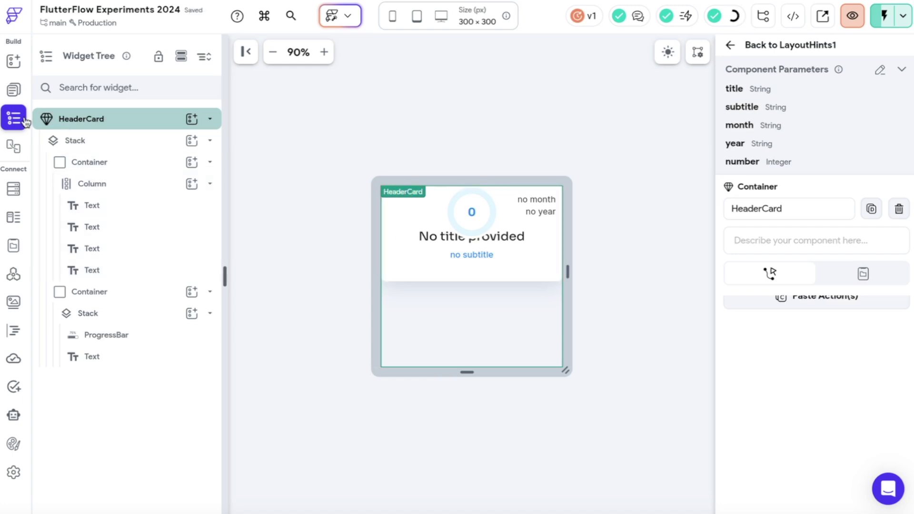
Check the circular Container's alignment, and set the white card Container's top padding to 30
{"action": "left_click", "coordinate": [82, 162]}
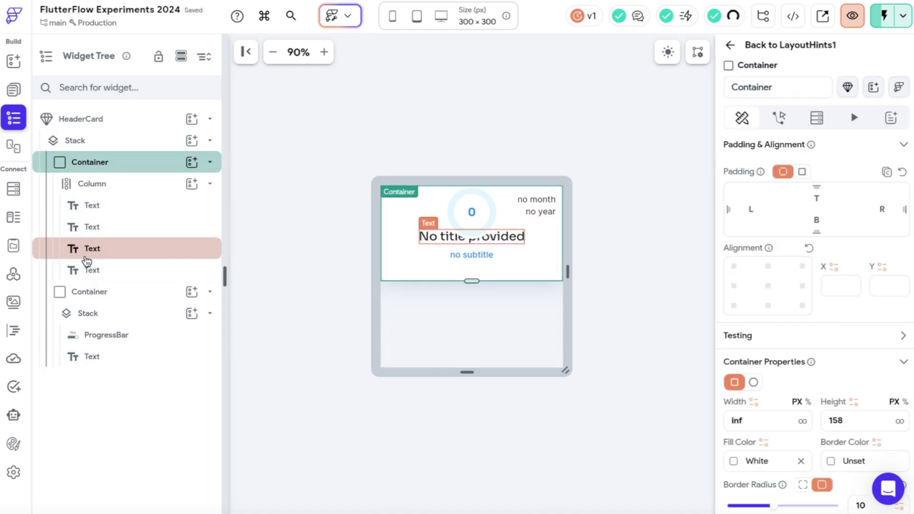
{"action": "left_click", "coordinate": [92, 294]}
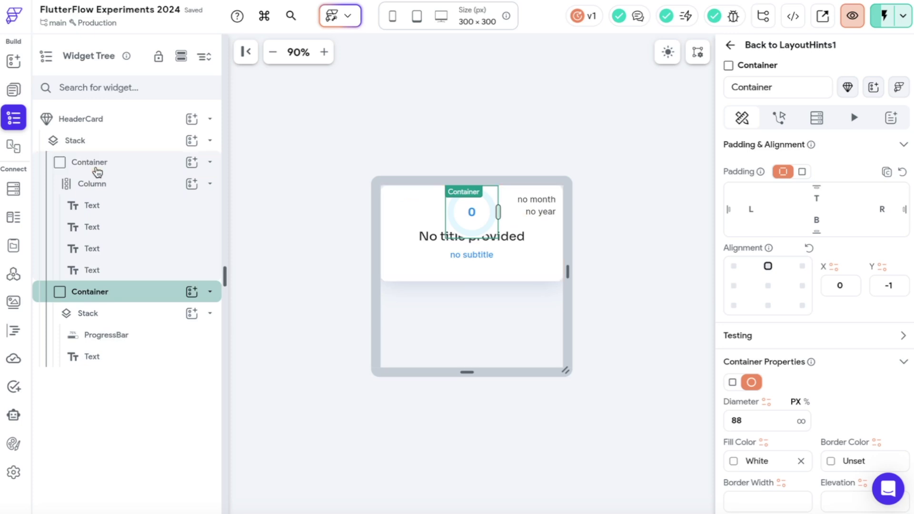
{"action": "left_click", "coordinate": [100, 163]}
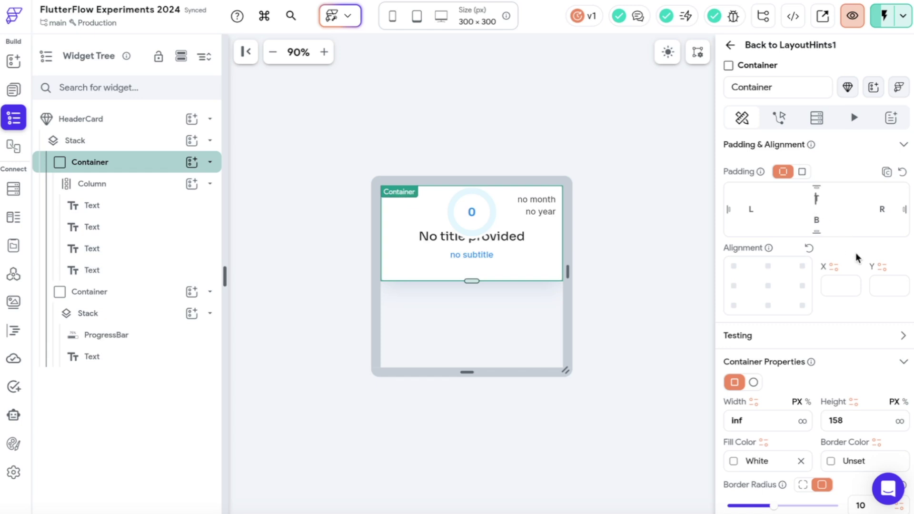
{"action": "left_click", "coordinate": [817, 199]}
{"action": "type", "text": "30"}
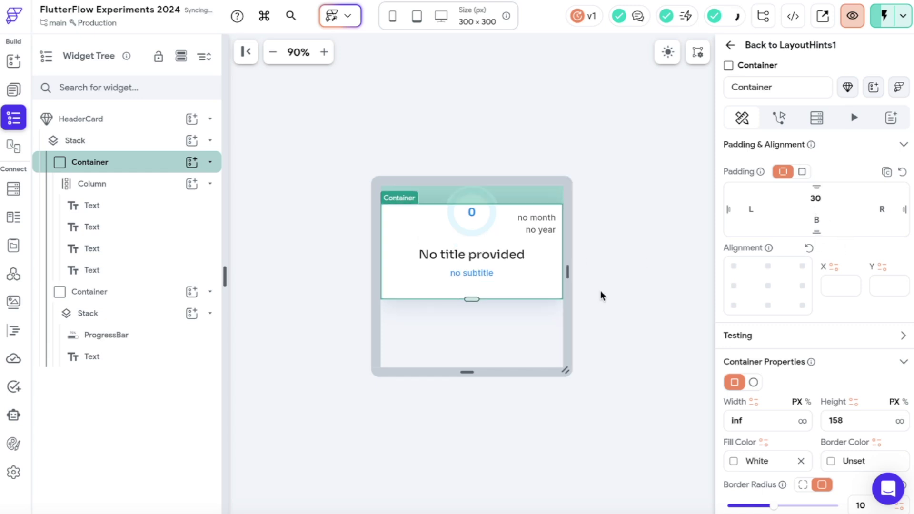
Examine the HeaderCard's Stack and white card Container settings, and check how the card appears on the LayoutHints1 page
{"action": "left_click", "coordinate": [624, 292]}
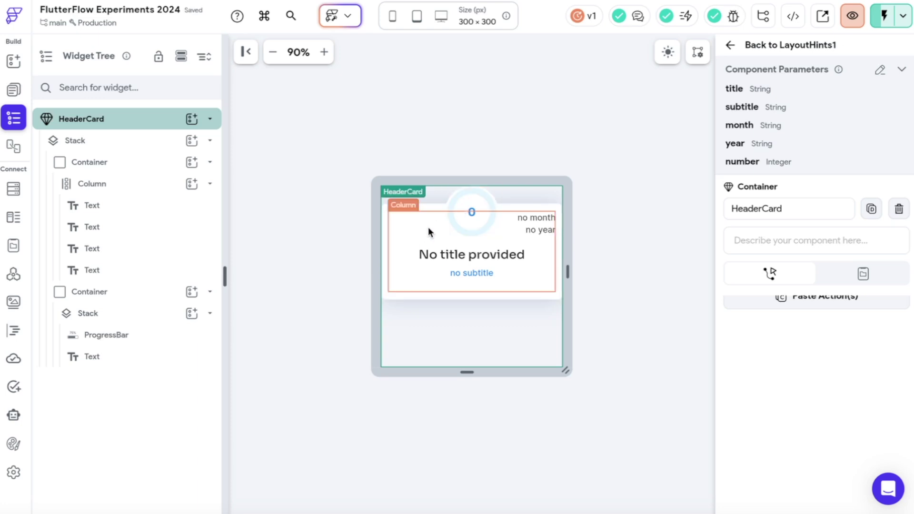
{"action": "left_click", "coordinate": [108, 170]}
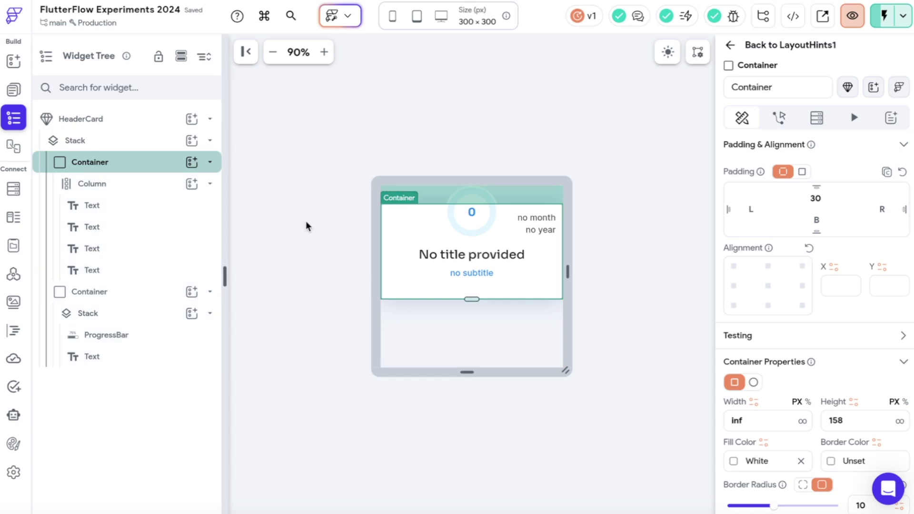
{"action": "left_click", "coordinate": [520, 189]}
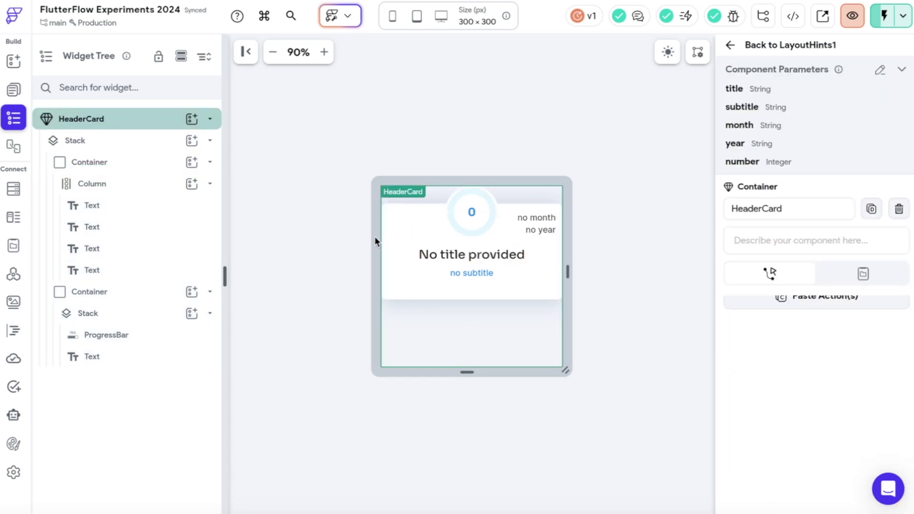
{"action": "left_click", "coordinate": [129, 143]}
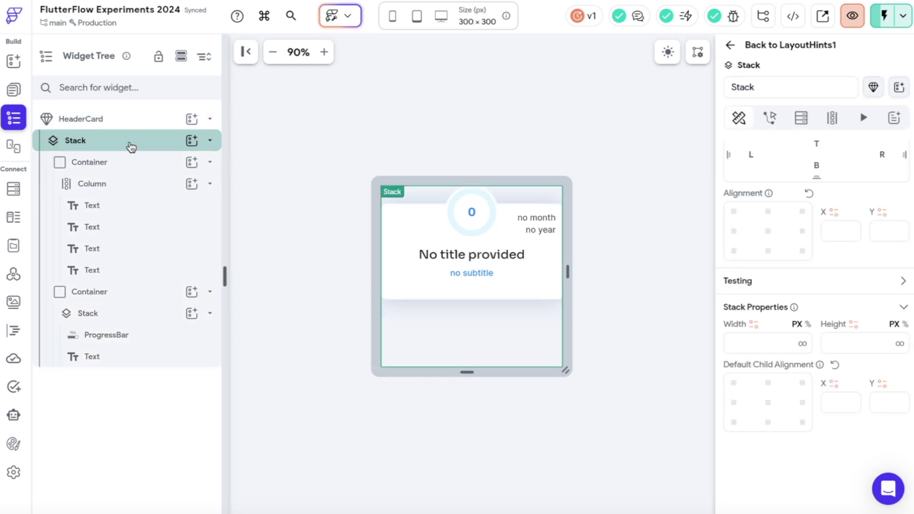
{"action": "left_click", "coordinate": [122, 164]}
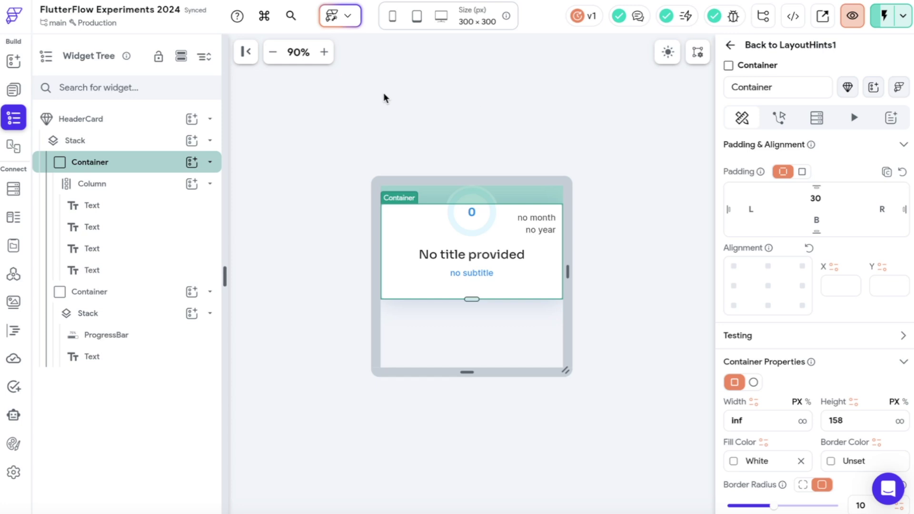
{"action": "left_click", "coordinate": [520, 134]}
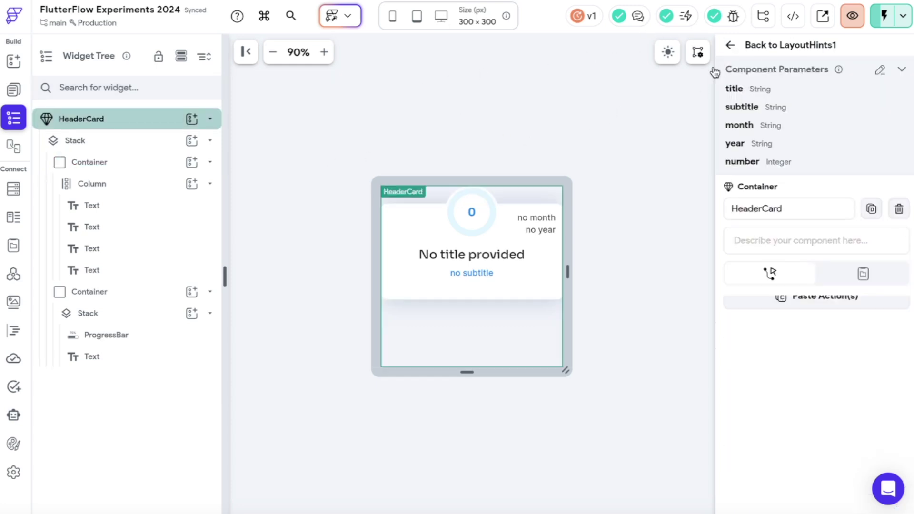
{"action": "left_click", "coordinate": [731, 48]}
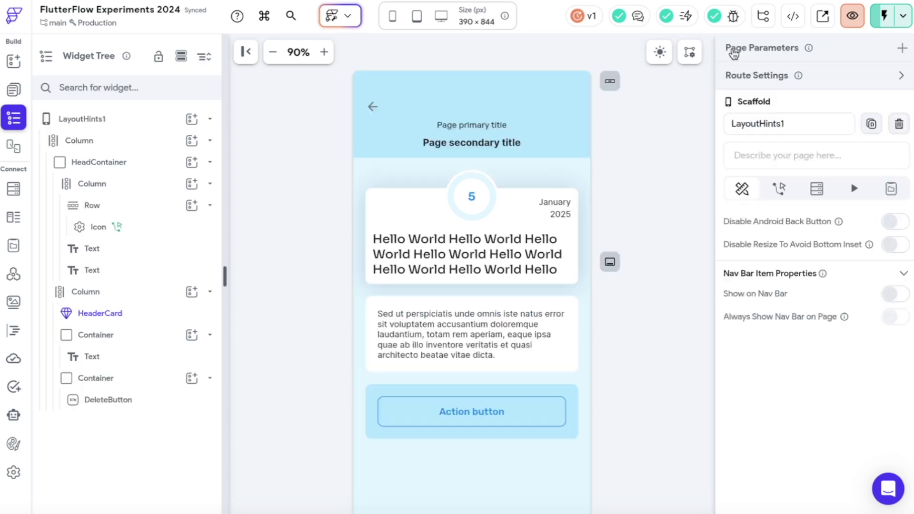
{"action": "left_click", "coordinate": [390, 230]}
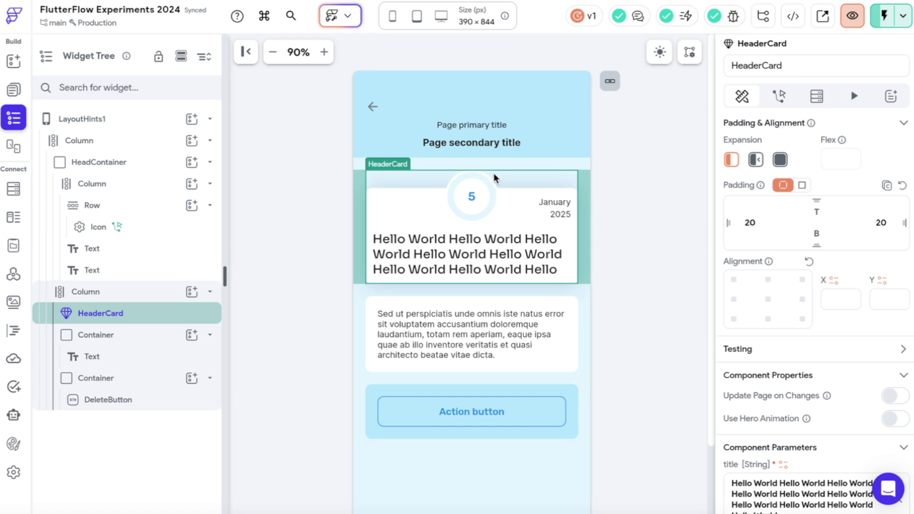
Try an infinite height on the HeaderCard component's white card Container, and return to the LayoutHints1 page
{"action": "left_click", "coordinate": [762, 44]}
{"action": "left_click", "coordinate": [125, 168]}
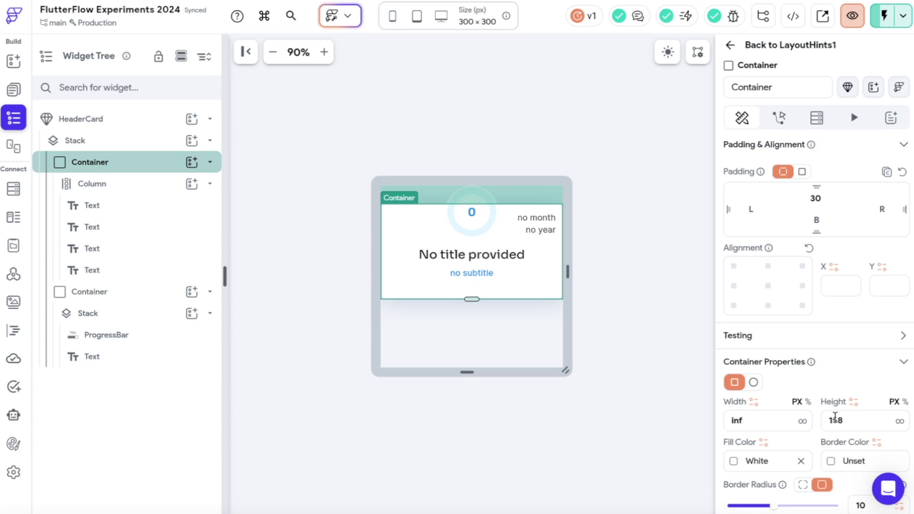
{"action": "double_click", "coordinate": [838, 421]}
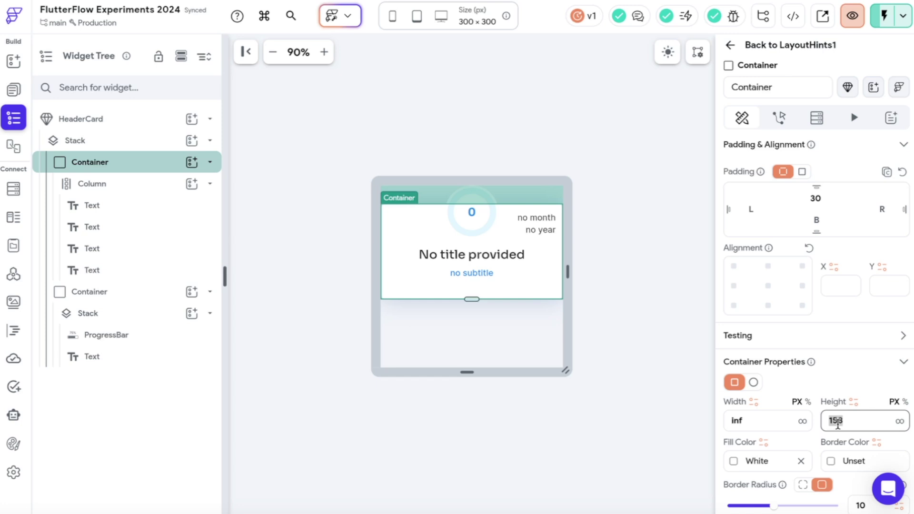
{"action": "left_click", "coordinate": [900, 423]}
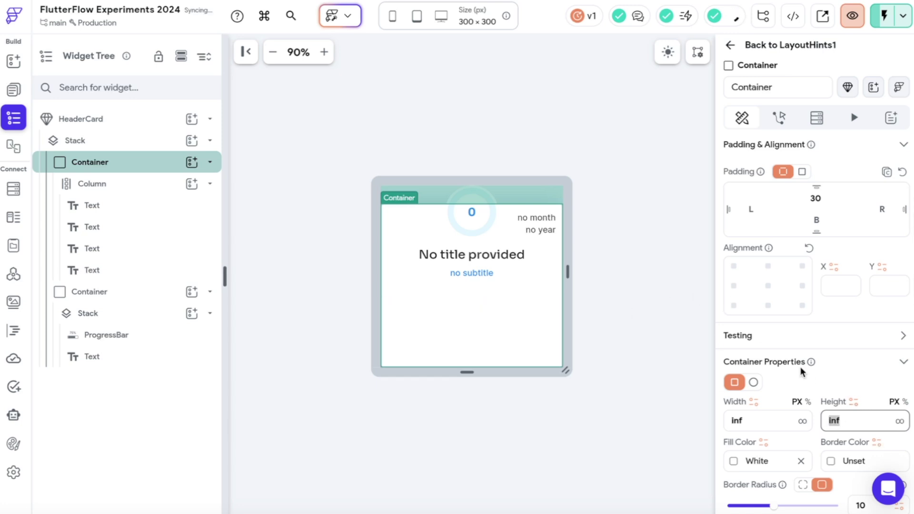
{"action": "left_click", "coordinate": [630, 363]}
{"action": "left_click", "coordinate": [503, 333]}
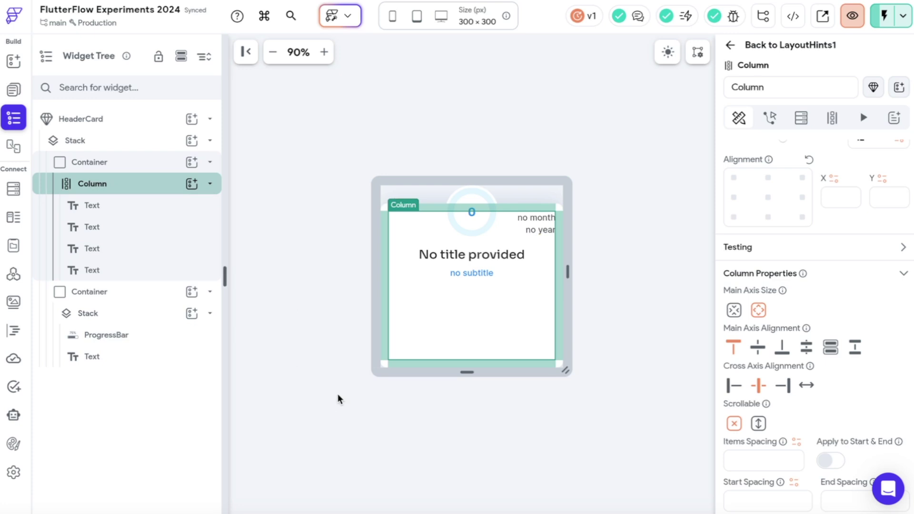
{"action": "left_click", "coordinate": [620, 315]}
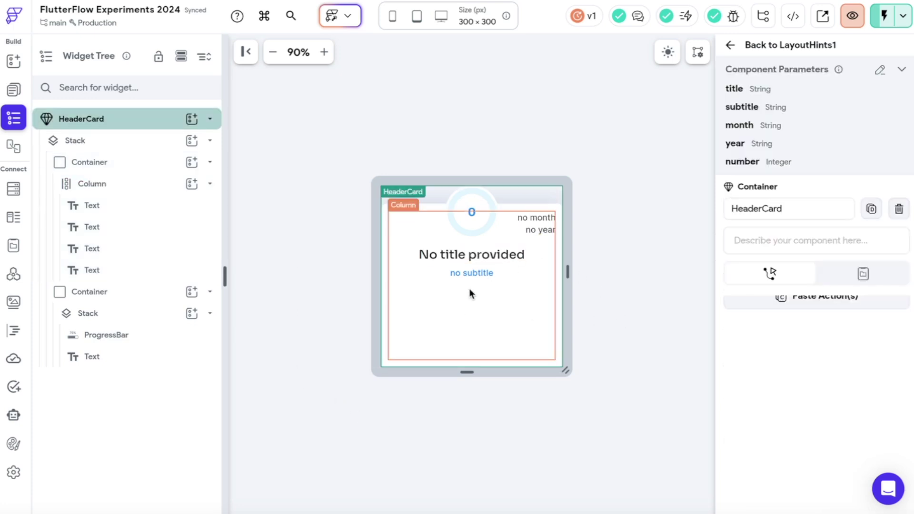
{"action": "left_click", "coordinate": [392, 313]}
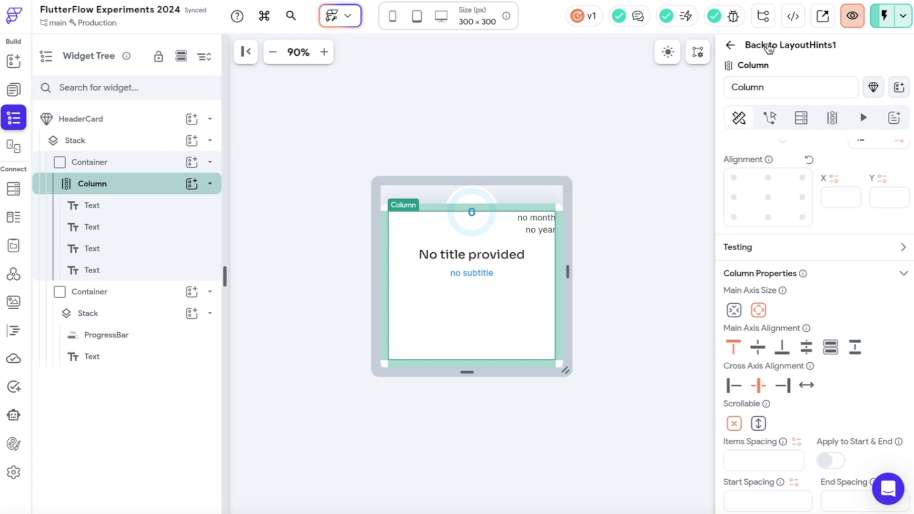
{"action": "left_click", "coordinate": [768, 46]}
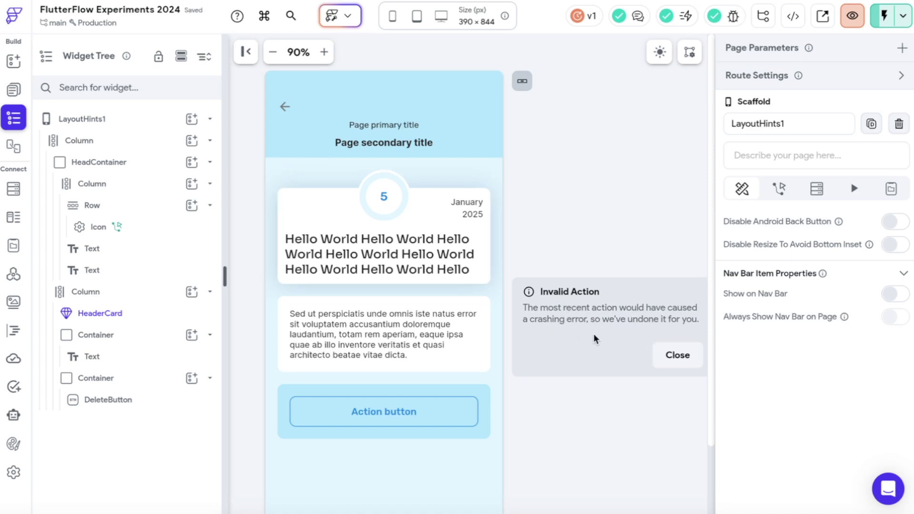
{"action": "left_click", "coordinate": [688, 360]}
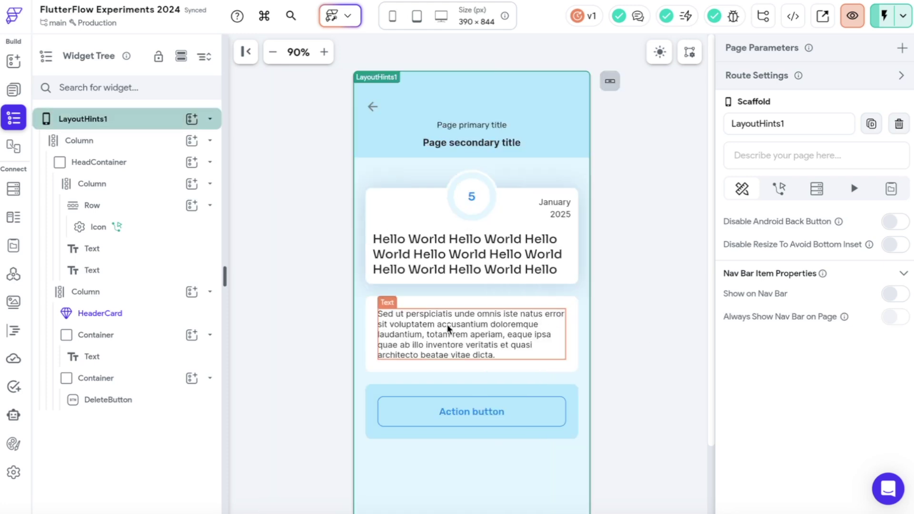
Check the scroll and main axis settings of the page Column that holds the HeaderCard, and the HeaderCard's own properties
{"action": "left_click", "coordinate": [101, 298]}
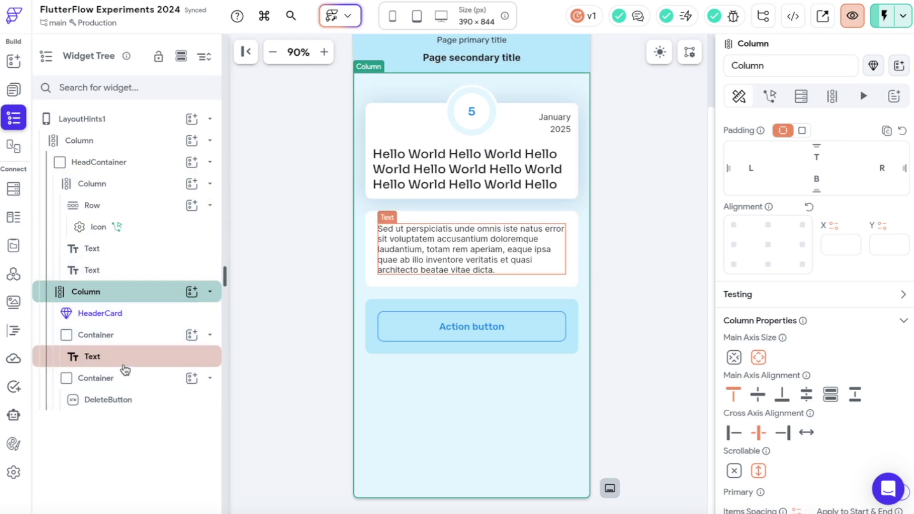
{"action": "scroll", "coordinate": [856, 388], "scroll_direction": "down", "scroll_amount": 1}
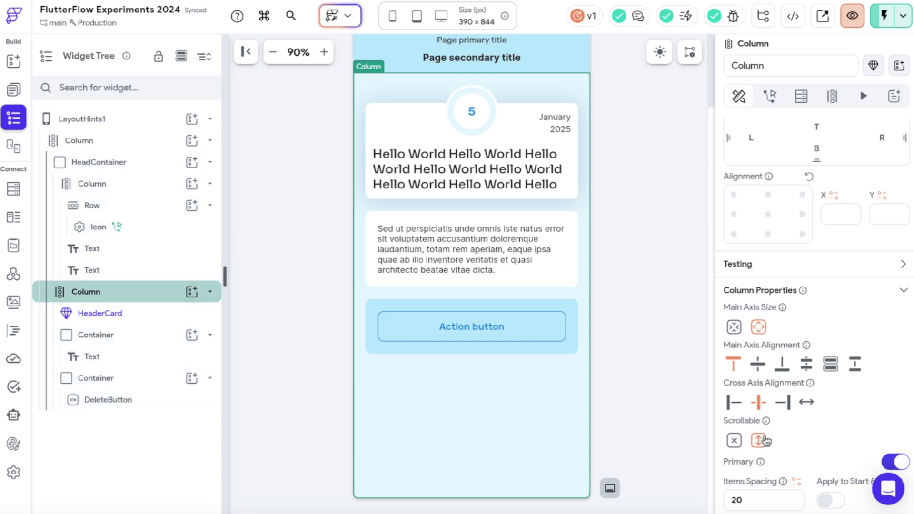
{"action": "left_click", "coordinate": [124, 314]}
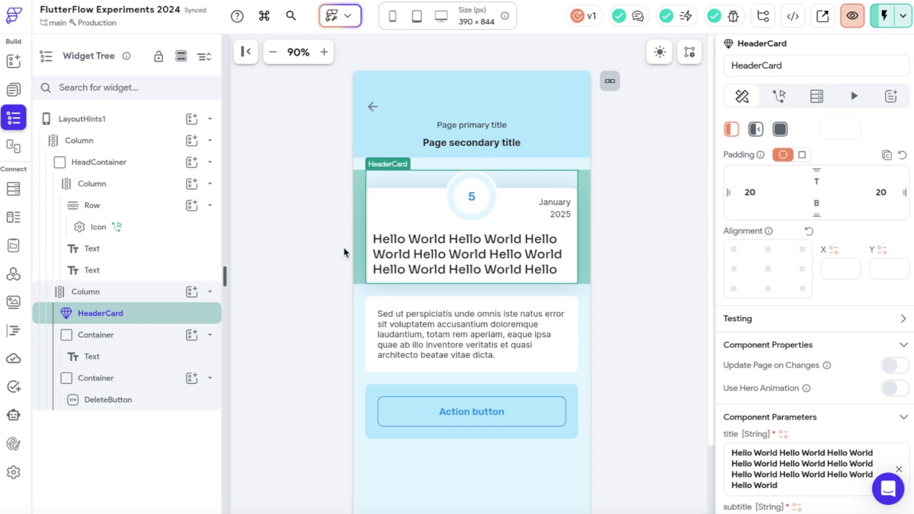
Try an infinite height on the page's white Container that holds the description Text, and dismiss the resulting notice
{"action": "left_click", "coordinate": [356, 327]}
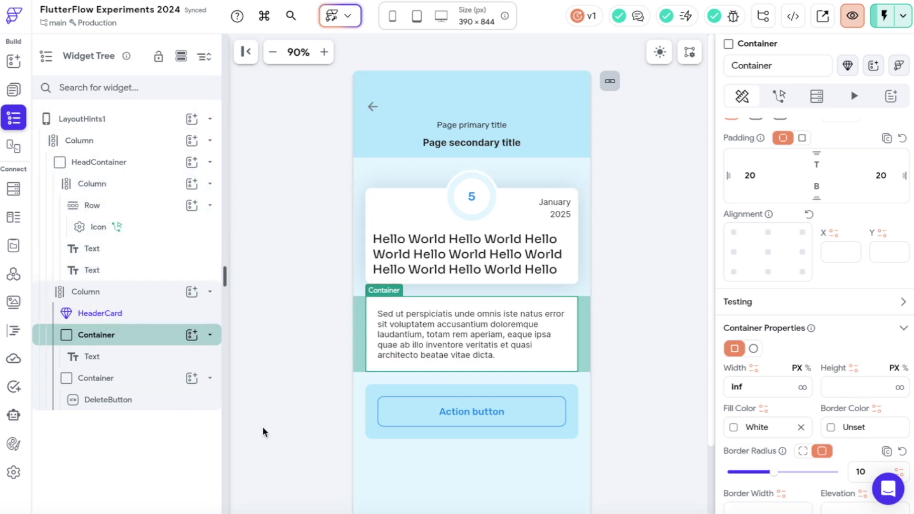
{"action": "left_click", "coordinate": [853, 387]}
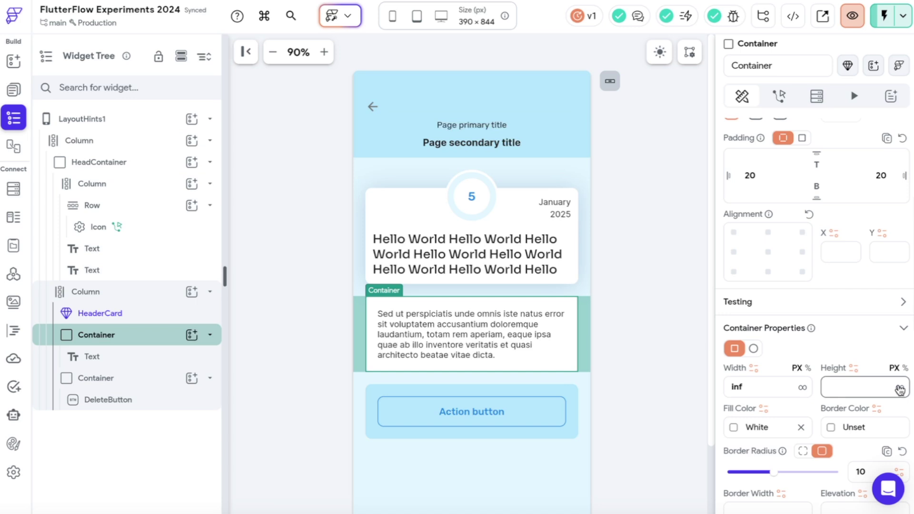
{"action": "left_click", "coordinate": [900, 389]}
{"action": "left_click", "coordinate": [599, 370]}
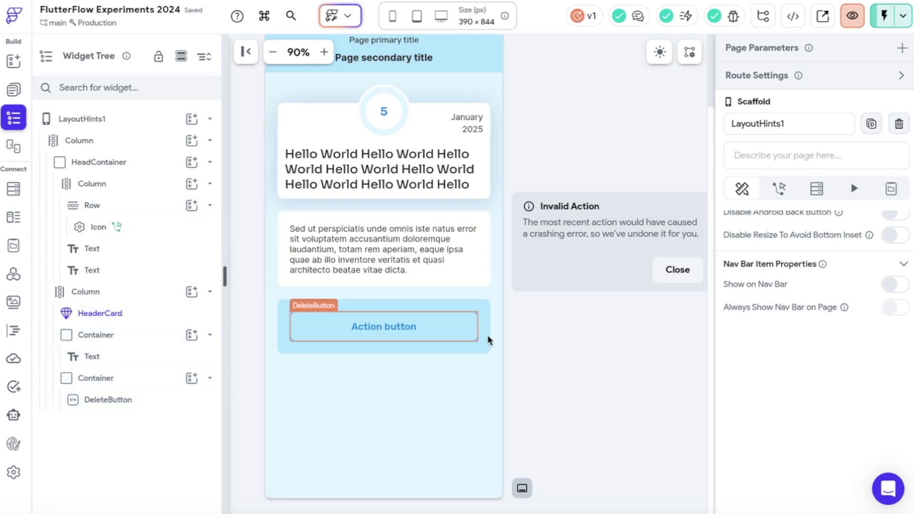
{"action": "left_click", "coordinate": [686, 270]}
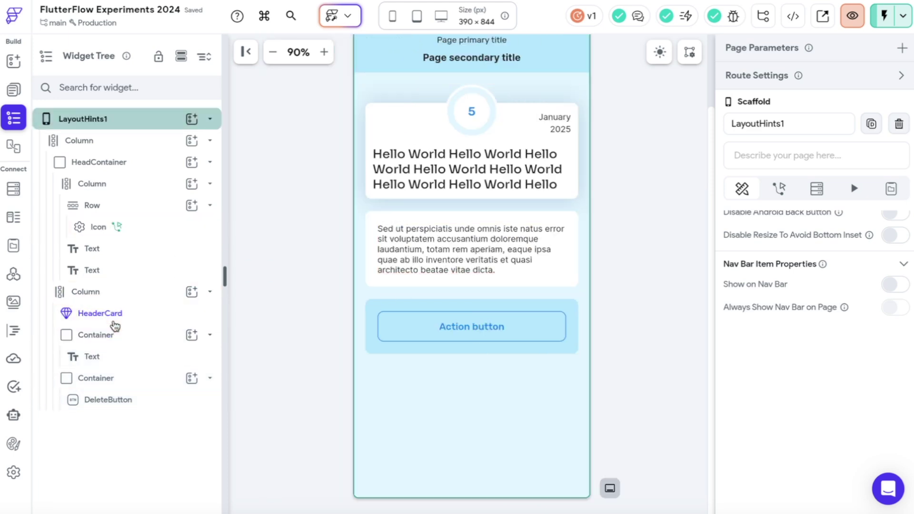
Open the HeaderCard component and remove the fixed height from its white card Container
{"action": "left_click", "coordinate": [115, 314]}
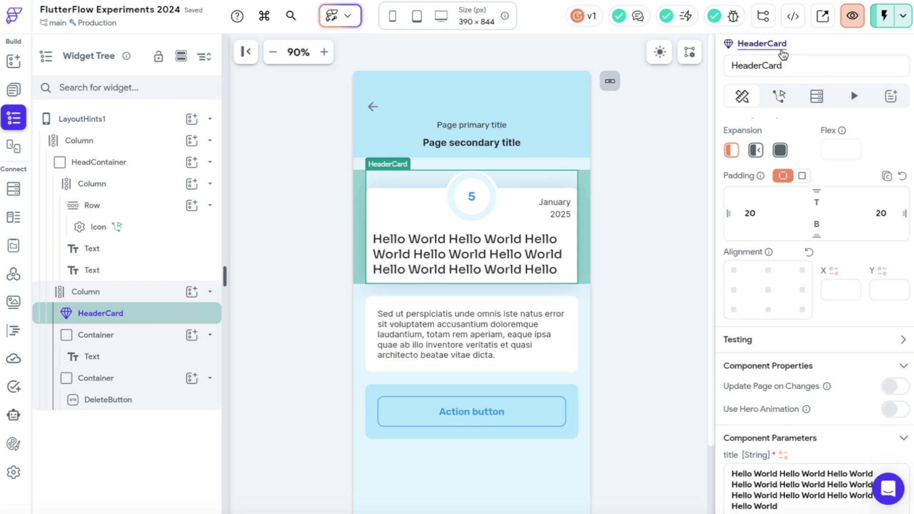
{"action": "left_click", "coordinate": [764, 48]}
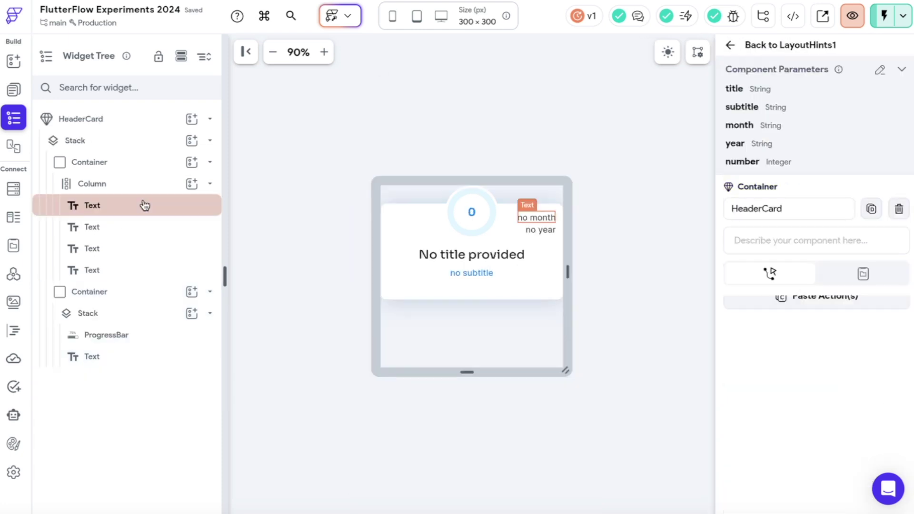
{"action": "left_click", "coordinate": [121, 163]}
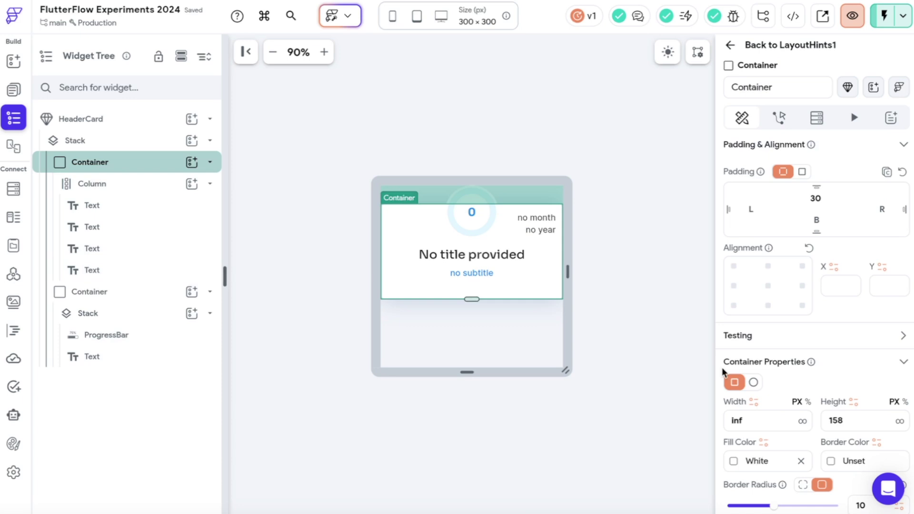
{"action": "scroll", "coordinate": [852, 294], "scroll_direction": "down", "scroll_amount": 3}
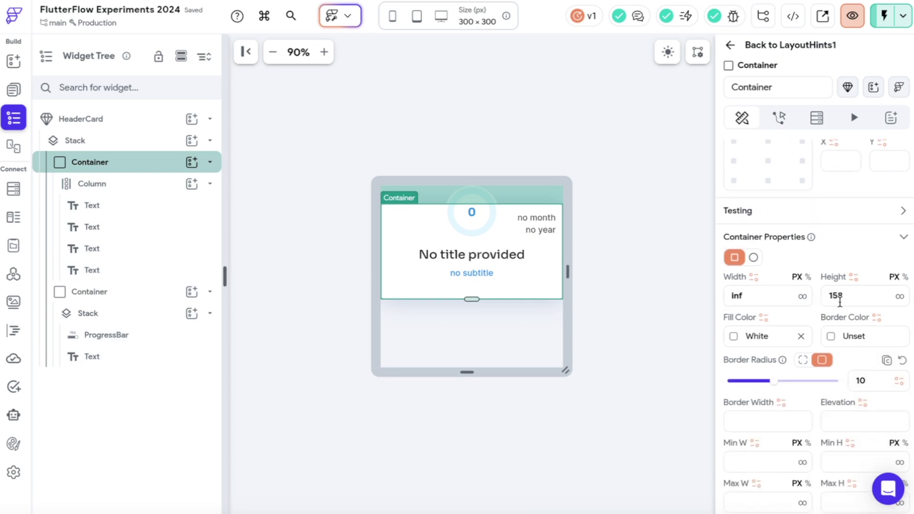
{"action": "left_click", "coordinate": [837, 296]}
{"action": "key", "text": "BackSpace"}
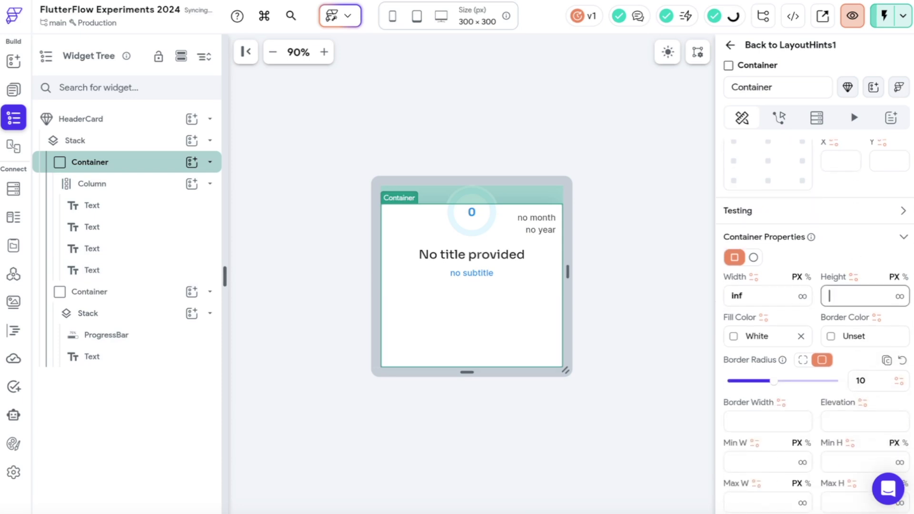
{"action": "left_click", "coordinate": [398, 322]}
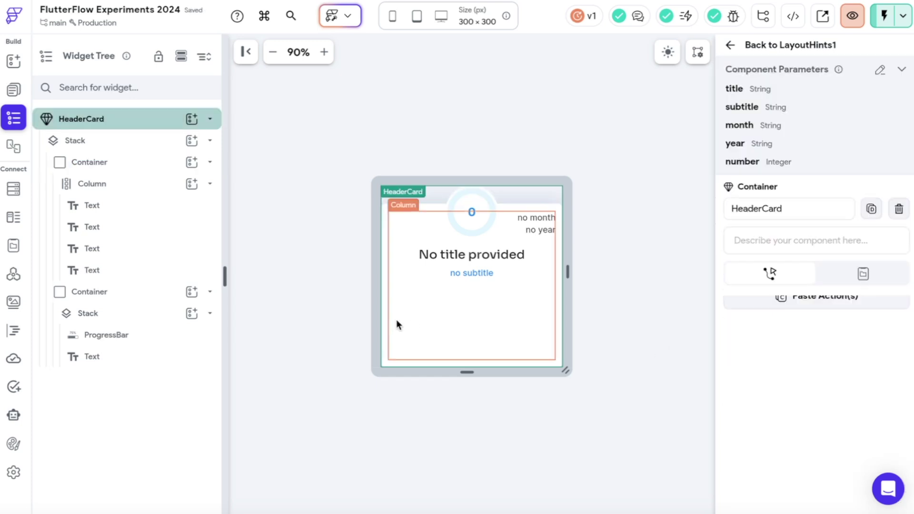
{"action": "left_click", "coordinate": [398, 322]}
Set the main axis size of the Column inside the white card Container to minimum
{"action": "left_click", "coordinate": [98, 158]}
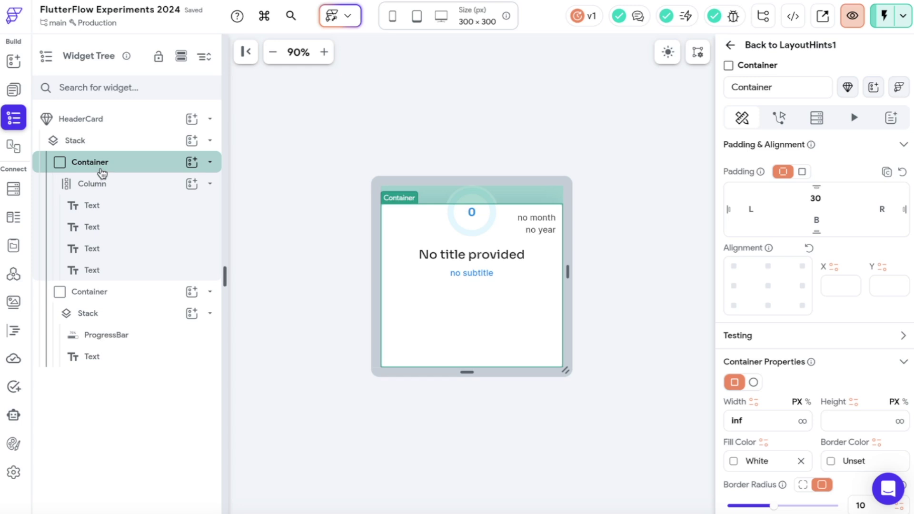
{"action": "left_click", "coordinate": [101, 183]}
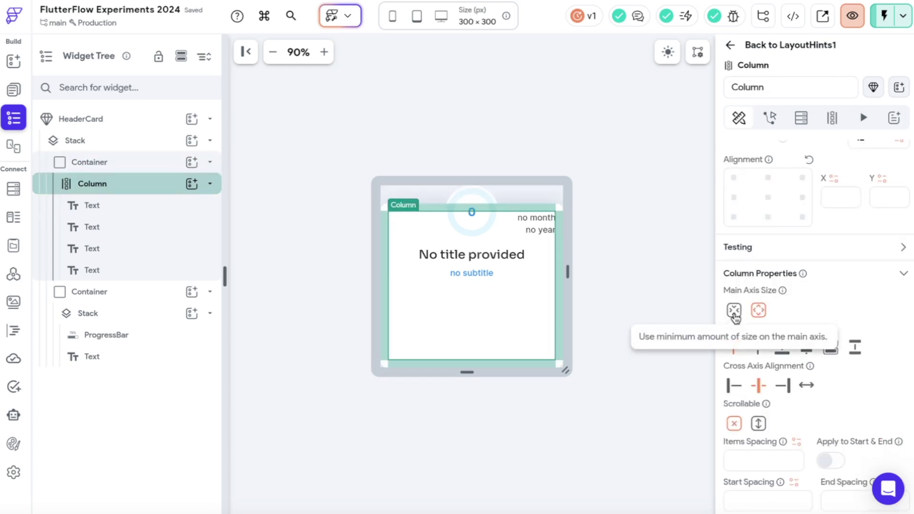
{"action": "left_click", "coordinate": [735, 312]}
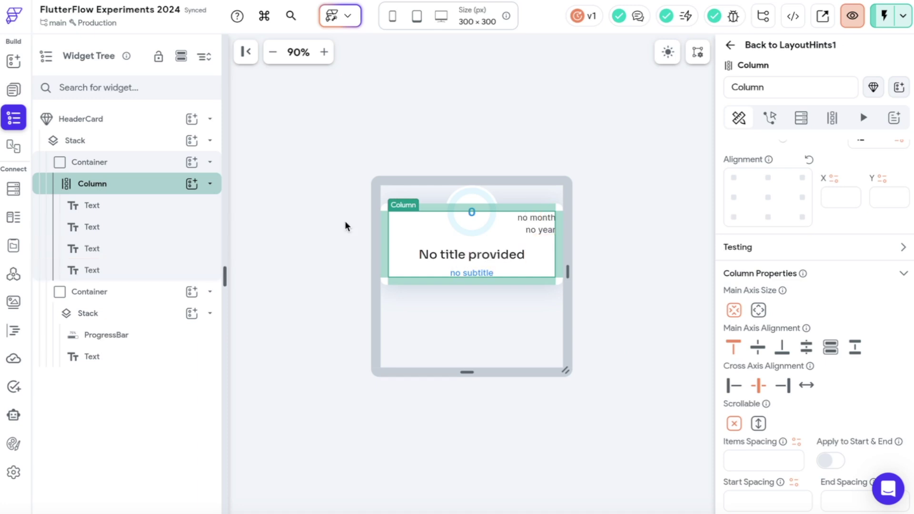
Check the padding and alignment of the title, year and month Text widgets in the Column
{"action": "left_click", "coordinate": [110, 248]}
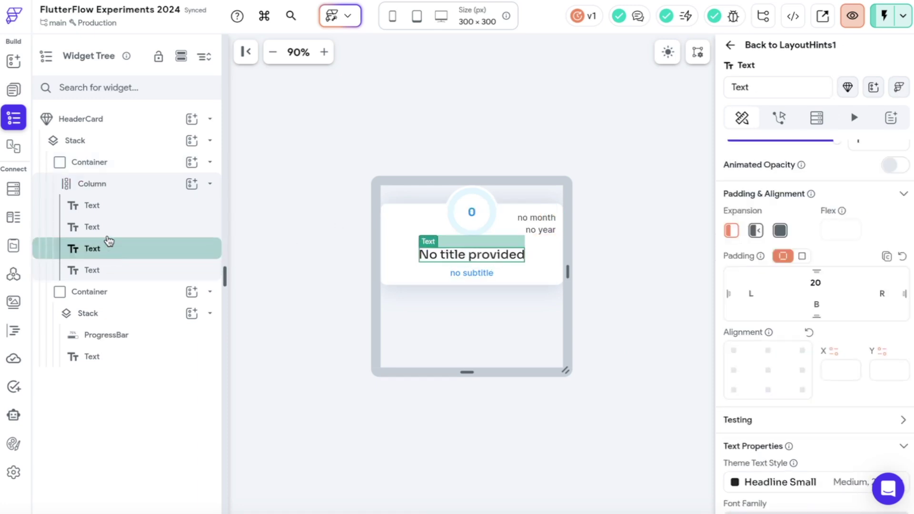
{"action": "left_click", "coordinate": [109, 227]}
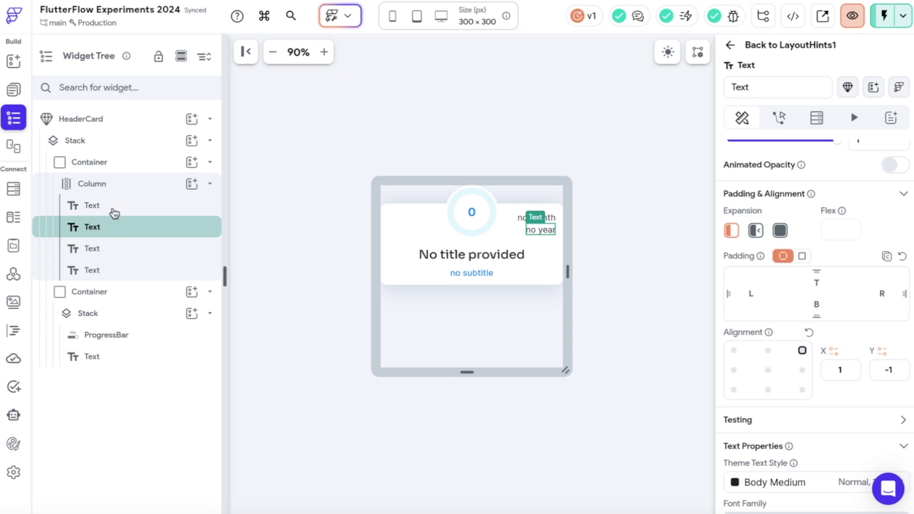
{"action": "left_click", "coordinate": [122, 205]}
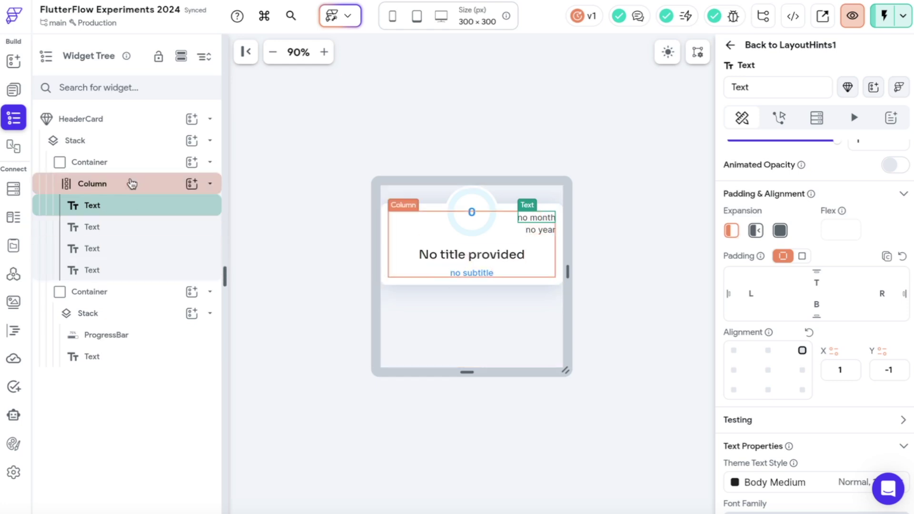
Check the settings of the Column and its white parent Container, and return to the LayoutHints1 page
{"action": "left_click", "coordinate": [116, 185]}
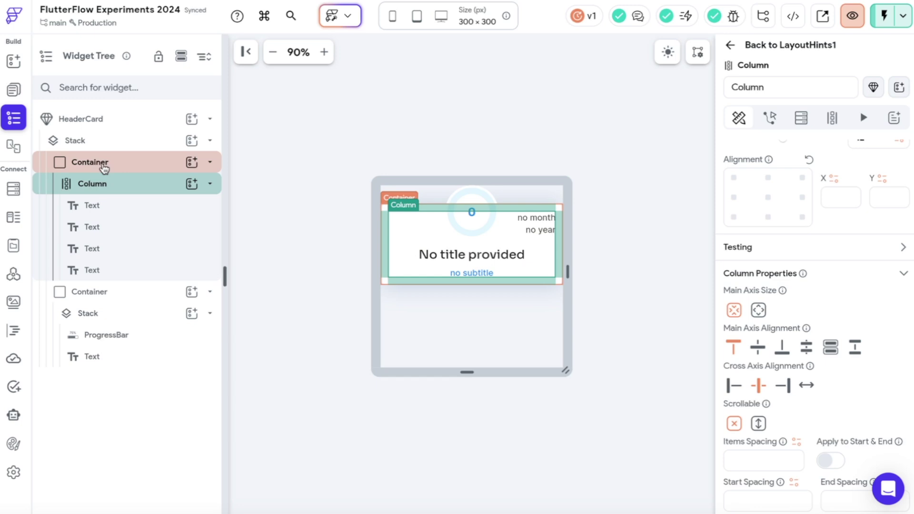
{"action": "left_click", "coordinate": [135, 167]}
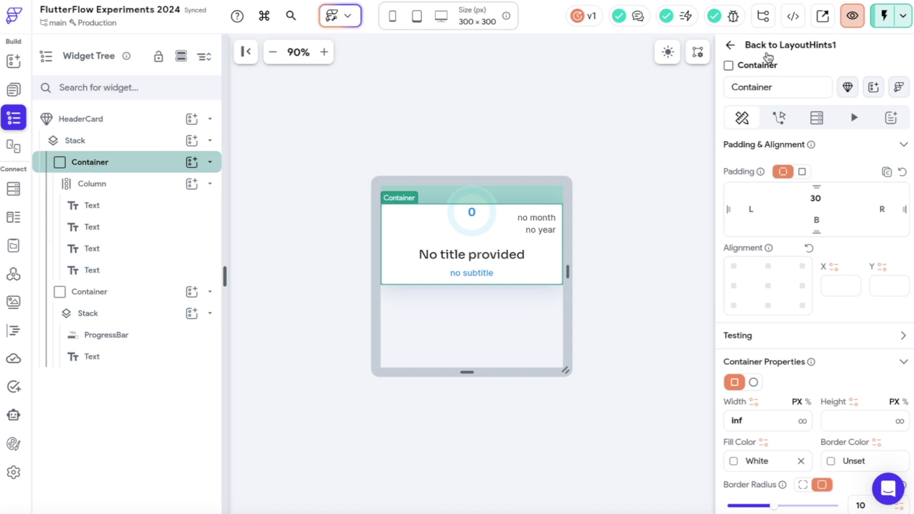
{"action": "left_click", "coordinate": [732, 45]}
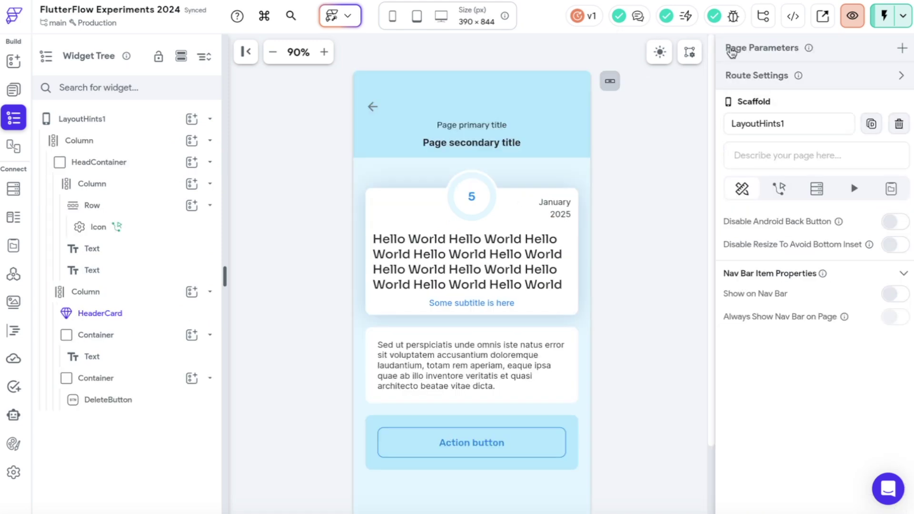
Lengthen the title parameter of the page's HeaderCard to sixteen repetitions of "Hello World"
{"action": "left_click", "coordinate": [496, 284]}
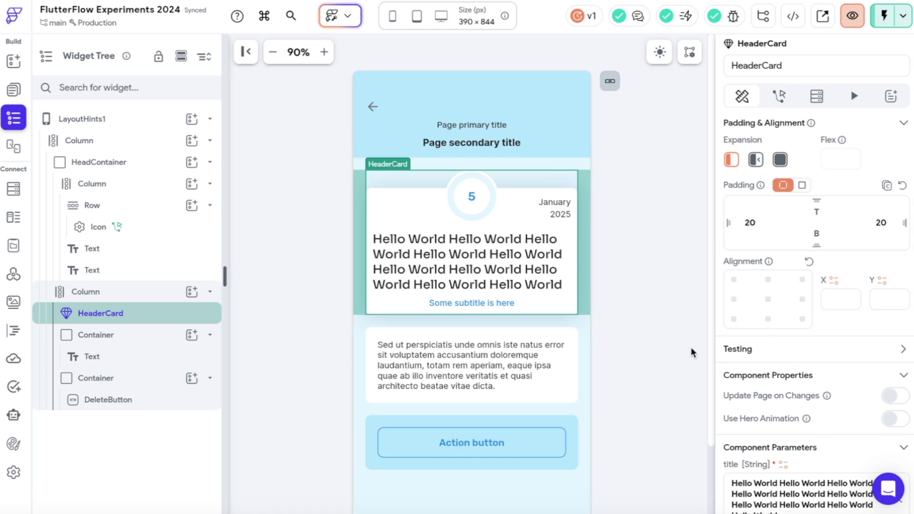
{"action": "scroll", "coordinate": [691, 347], "scroll_direction": "down", "scroll_amount": 2}
{"action": "scroll", "coordinate": [805, 334], "scroll_direction": "down", "scroll_amount": 5}
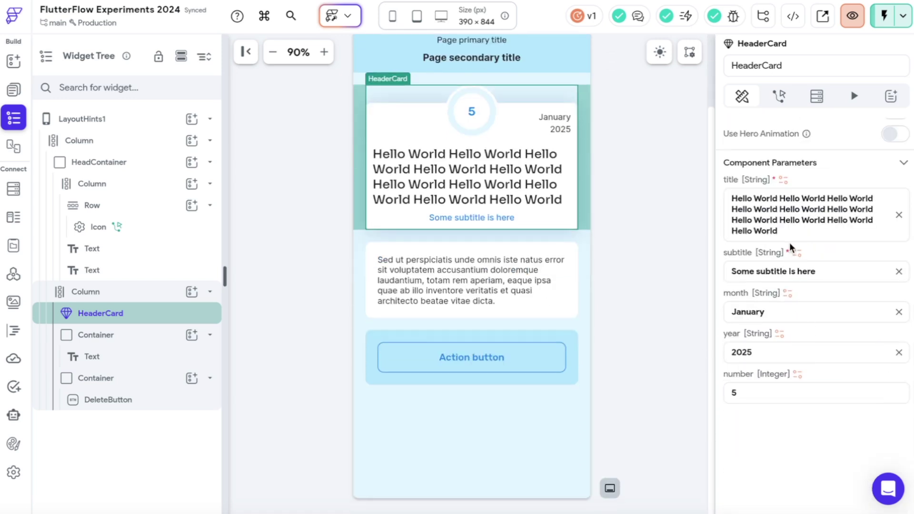
{"action": "left_click", "coordinate": [793, 231]}
{"action": "left_click_drag", "start_coordinate": [793, 231], "coordinate": [780, 220]}
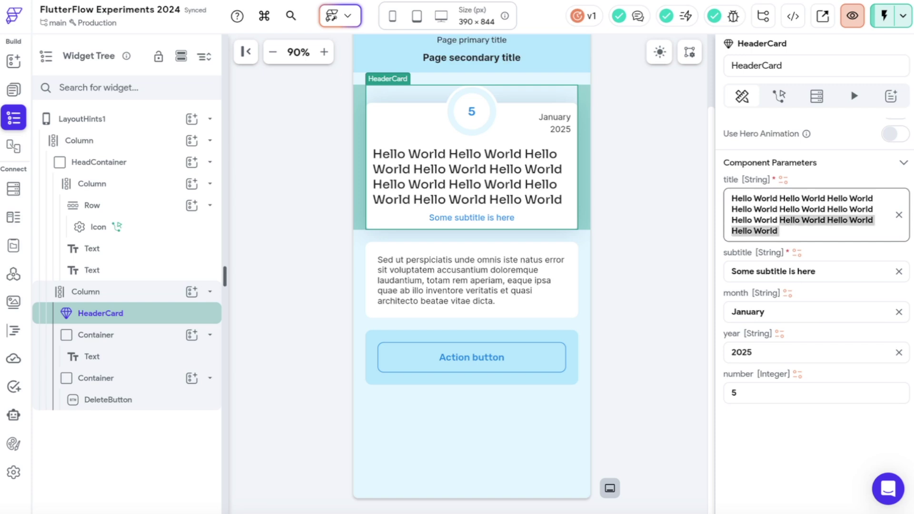
{"action": "type", "text": "Hello World Hello World Hello World Hello World Hello World Hello World Hello World Hello World Hello World"}
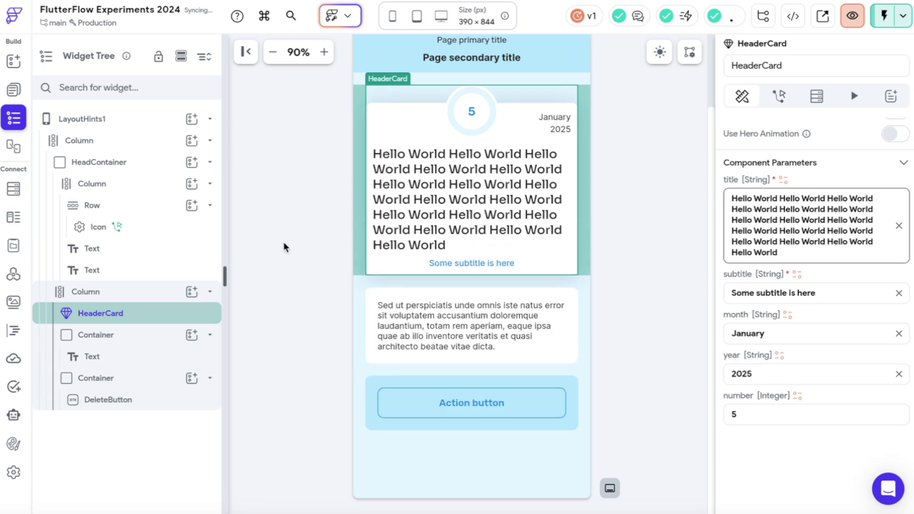
{"action": "left_click", "coordinate": [284, 247]}
Lengthen the HeaderCard's subtitle parameter to five repetitions of "Some subtitle is here"
{"action": "left_click", "coordinate": [481, 258]}
{"action": "scroll", "coordinate": [769, 448], "scroll_direction": "down", "scroll_amount": 1}
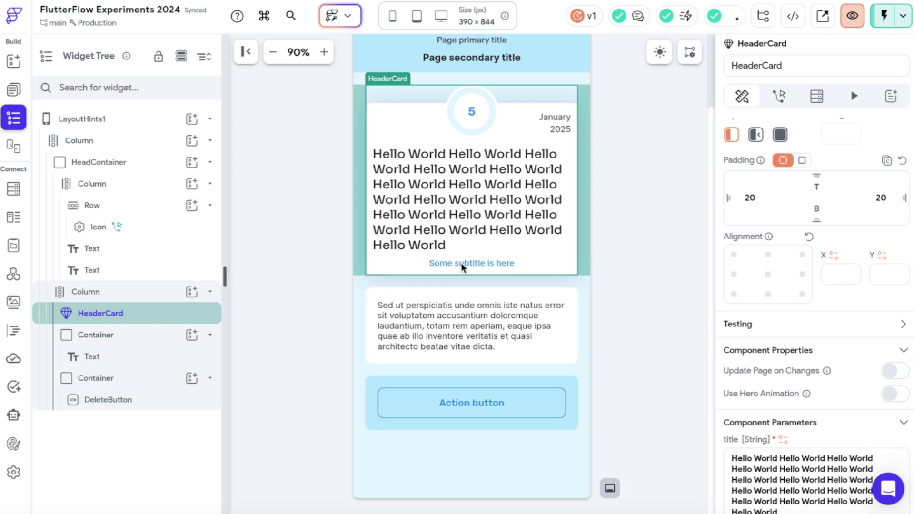
{"action": "scroll", "coordinate": [858, 318], "scroll_direction": "down", "scroll_amount": 5}
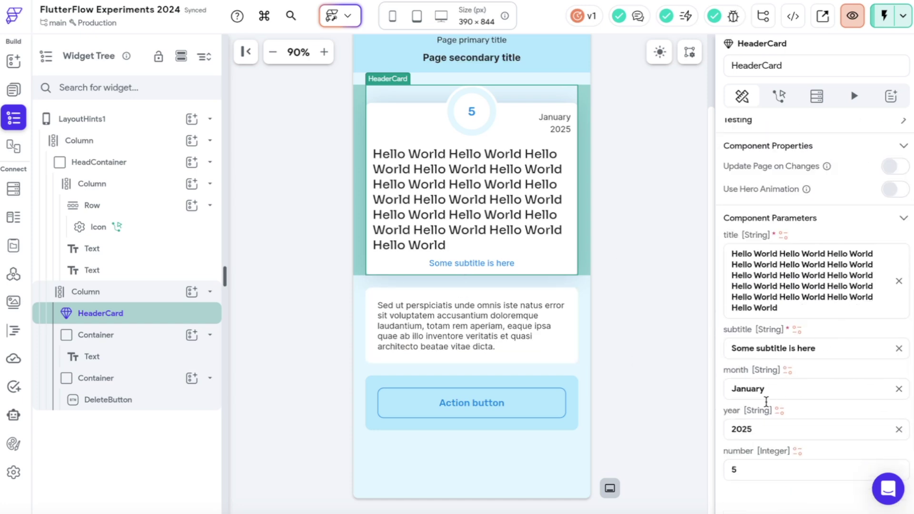
{"action": "left_click", "coordinate": [774, 335]}
{"action": "left_click", "coordinate": [807, 339]}
{"action": "triple_click", "coordinate": [805, 342]}
{"action": "key", "text": "ctrl+c"}
{"action": "key", "text": "End"}
{"action": "key", "text": "ctrl+v"}
{"action": "key", "text": "ctrl+v"}
{"action": "key", "text": "ctrl+v"}
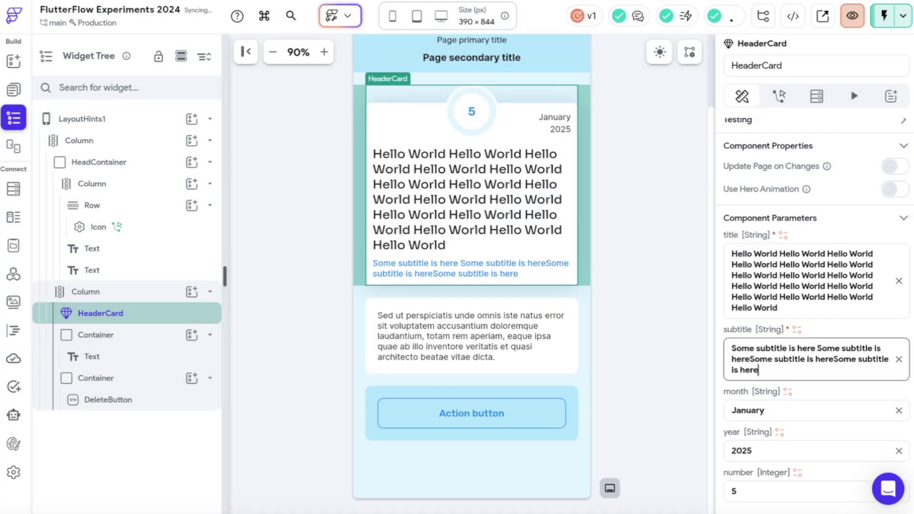
{"action": "key", "text": "ctrl+v"}
{"action": "left_click", "coordinate": [643, 357]}
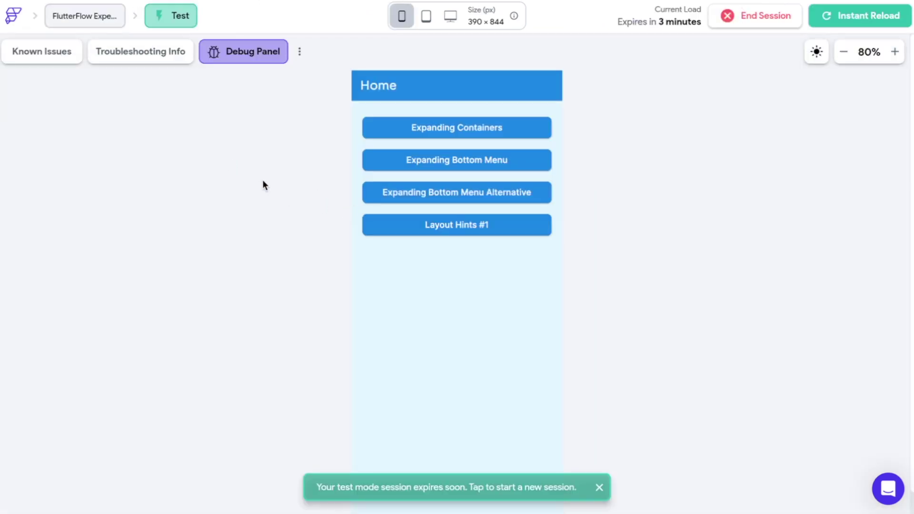
Switch to the running test session and open the Layout Hints #1 page to check the card with long texts
{"action": "left_click", "coordinate": [447, 228]}
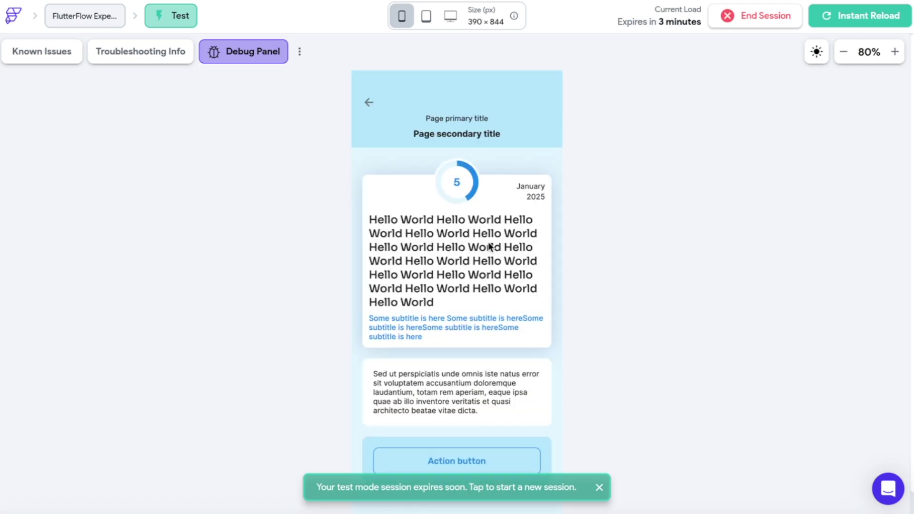